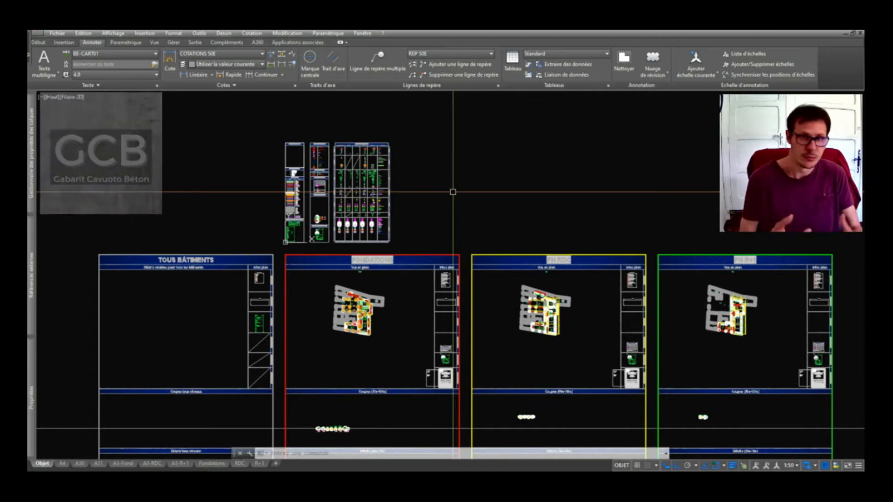
- Stretch the Plot block in the OUTILS DESSIN elements list upward to make it taller
{"action": "scroll", "coordinate": [364, 189], "scroll_direction": "down", "scroll_amount": 2}
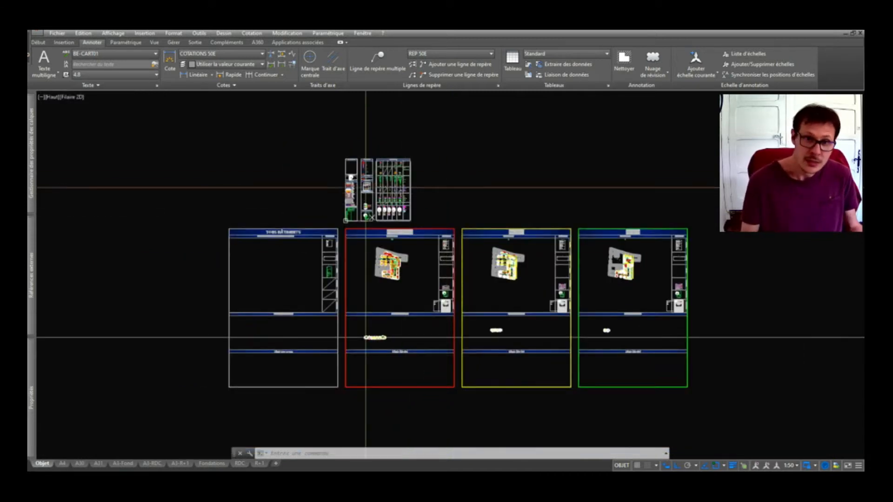
{"action": "scroll", "coordinate": [379, 177], "scroll_direction": "up", "scroll_amount": 4}
{"action": "scroll", "coordinate": [371, 150], "scroll_direction": "up", "scroll_amount": 5}
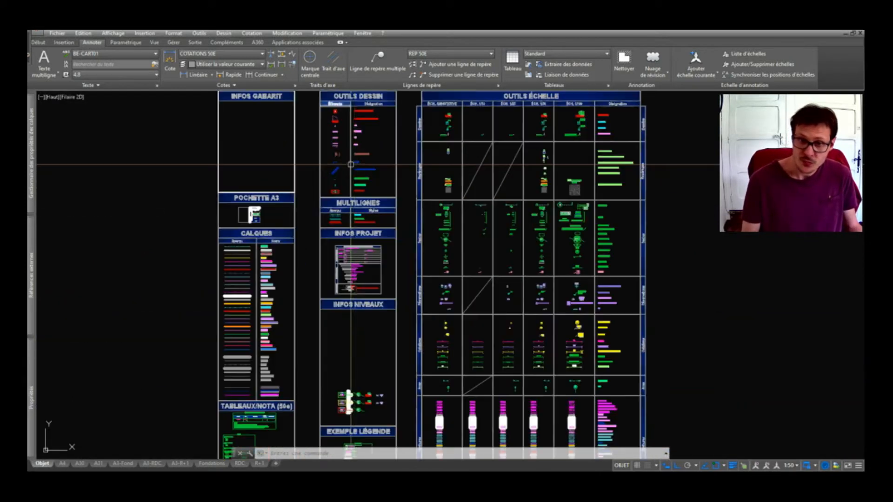
{"action": "scroll", "coordinate": [371, 150], "scroll_direction": "up", "scroll_amount": 2}
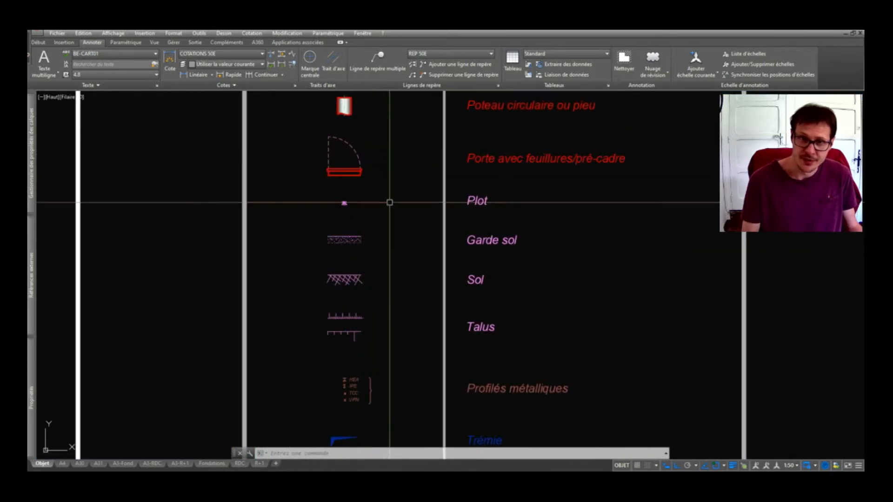
{"action": "scroll", "coordinate": [340, 149], "scroll_direction": "up", "scroll_amount": 2}
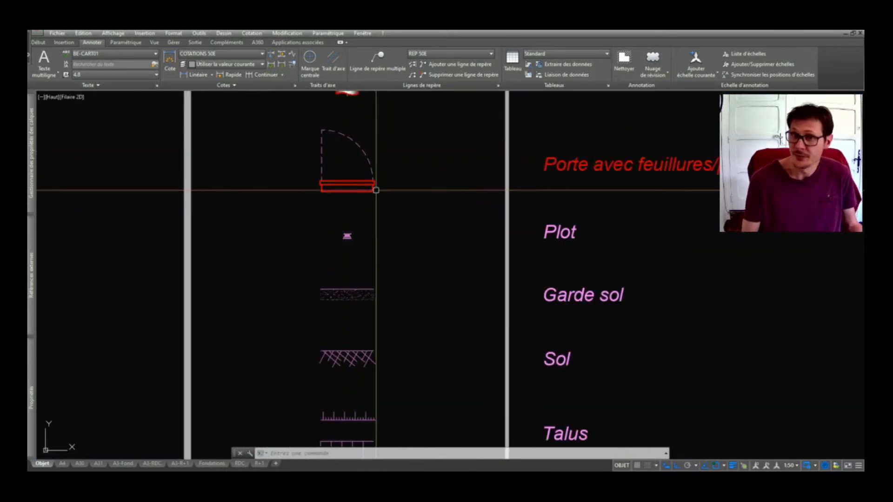
{"action": "scroll", "coordinate": [370, 208], "scroll_direction": "up", "scroll_amount": 2}
{"action": "left_click", "coordinate": [342, 277]}
{"action": "left_click", "coordinate": [311, 289]}
{"action": "scroll", "coordinate": [314, 268], "scroll_direction": "up", "scroll_amount": 2}
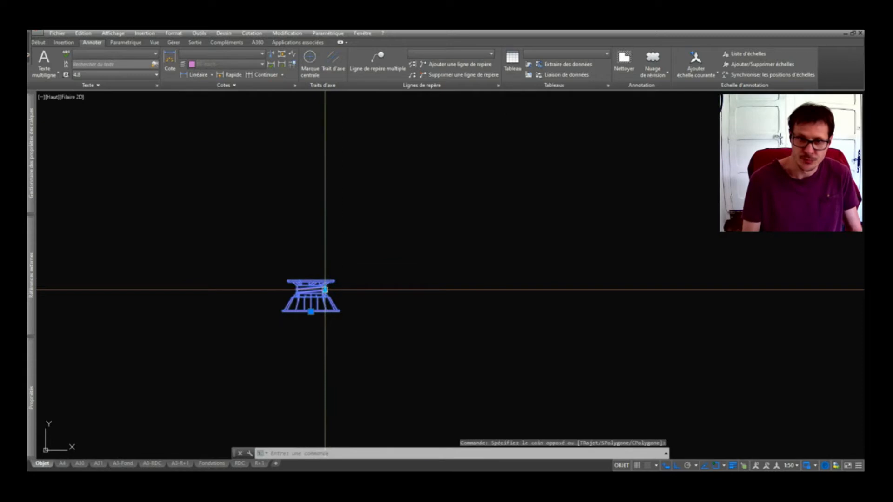
{"action": "left_click", "coordinate": [325, 289]}
{"action": "left_click", "coordinate": [325, 257]}
{"action": "scroll", "coordinate": [344, 345], "scroll_direction": "down", "scroll_amount": 3}
{"action": "key", "text": "Escape"}
- Flip the swing of the door block with rebates to the opposite side and view its OPTIONS_PORTE choices
{"action": "left_click", "coordinate": [355, 239]}
{"action": "left_click", "coordinate": [328, 265]}
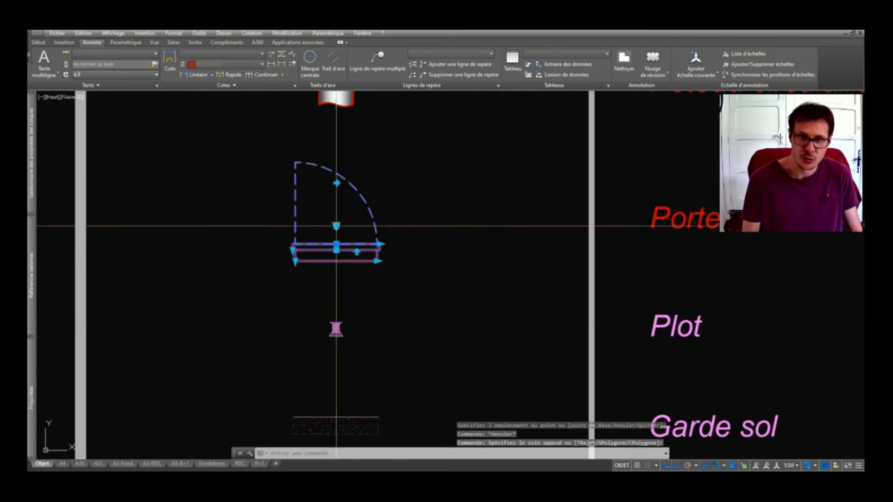
{"action": "left_click", "coordinate": [335, 183]}
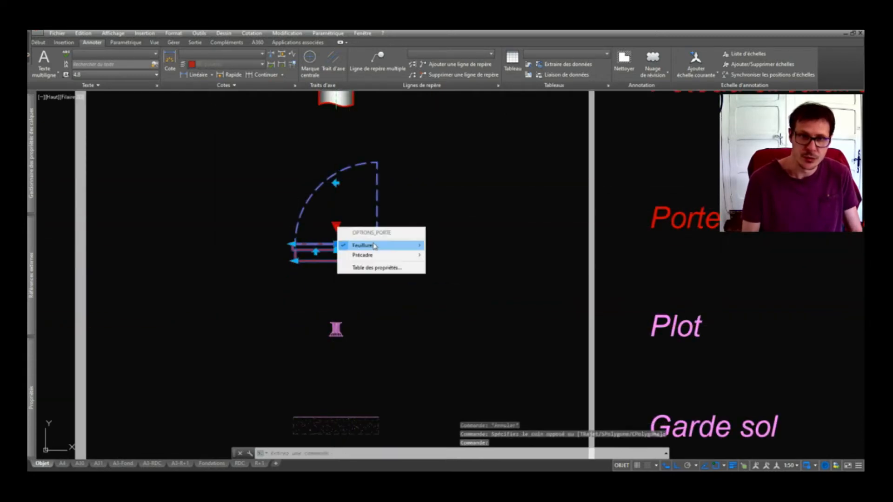
{"action": "key", "text": "Escape"}
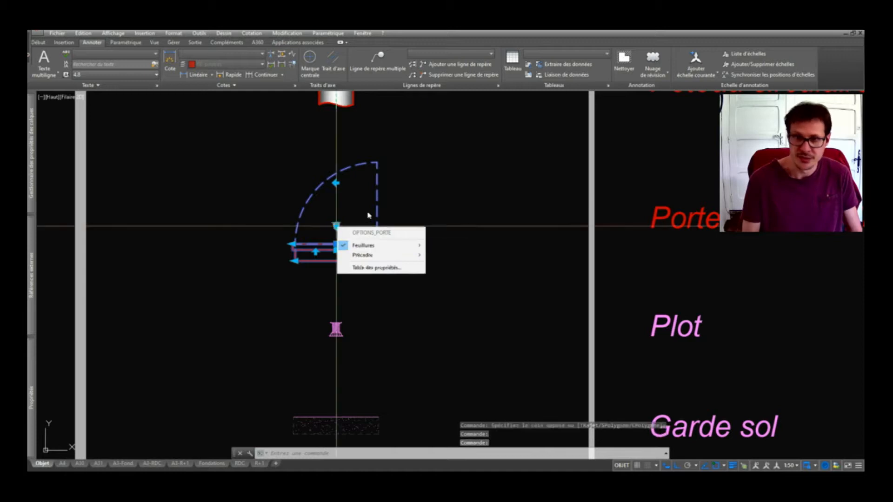
{"action": "key", "text": "Escape"}
{"action": "key", "text": "Escape"}
- Examine the OUTILS ÉCHELLE table, comparing the Dessins and Repérages symbols across the annotative, 1/10, 1/25, 1/50 and 1/100 scale columns
{"action": "scroll", "coordinate": [284, 227], "scroll_direction": "down", "scroll_amount": 8}
{"action": "scroll", "coordinate": [279, 200], "scroll_direction": "up", "scroll_amount": 8}
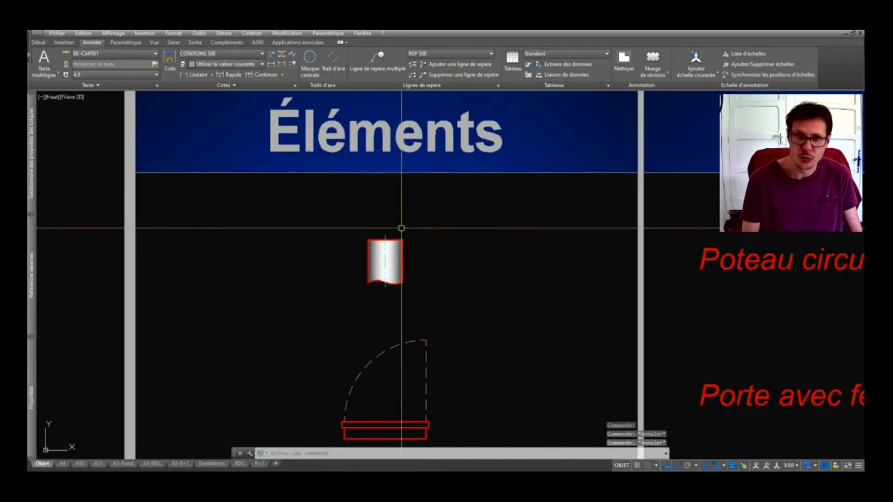
{"action": "scroll", "coordinate": [408, 229], "scroll_direction": "down", "scroll_amount": 6}
{"action": "scroll", "coordinate": [534, 255], "scroll_direction": "up", "scroll_amount": 3}
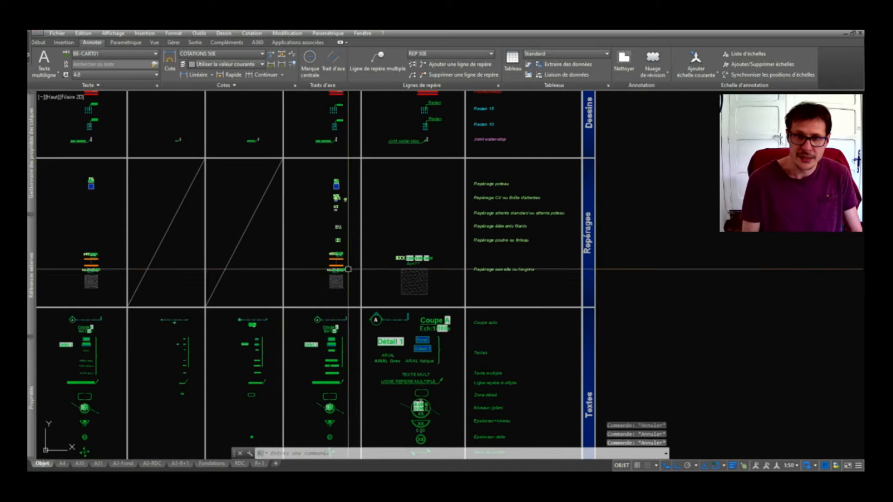
{"action": "scroll", "coordinate": [325, 237], "scroll_direction": "up", "scroll_amount": 4}
{"action": "scroll", "coordinate": [448, 223], "scroll_direction": "down", "scroll_amount": 4}
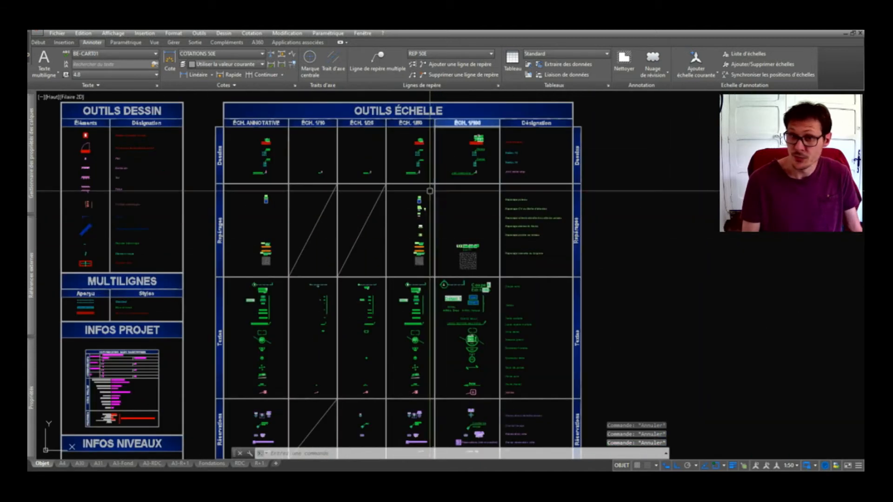
{"action": "middle_click_drag", "start_coordinate": [447, 189], "coordinate": [449, 239]}
{"action": "scroll", "coordinate": [430, 174], "scroll_direction": "up", "scroll_amount": 4}
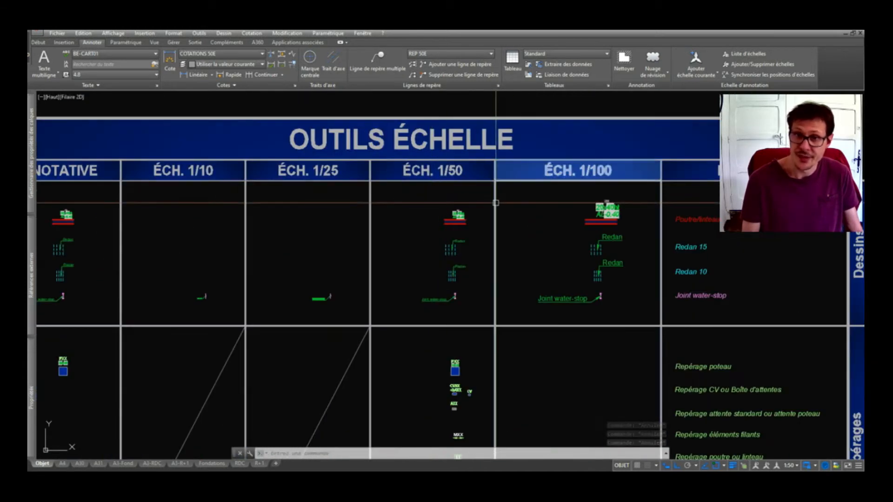
{"action": "middle_click_drag", "start_coordinate": [462, 274], "coordinate": [561, 268]}
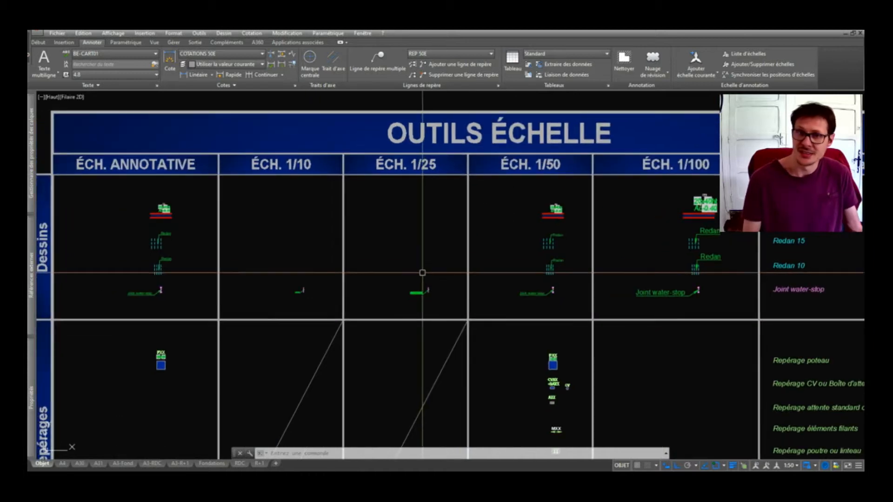
{"action": "scroll", "coordinate": [165, 265], "scroll_direction": "down", "scroll_amount": 4}
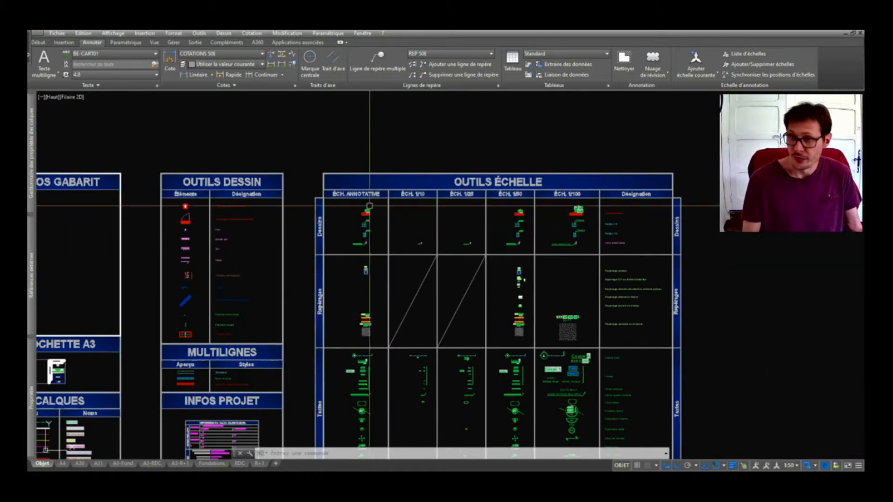
{"action": "scroll", "coordinate": [369, 206], "scroll_direction": "up", "scroll_amount": 4}
{"action": "scroll", "coordinate": [363, 201], "scroll_direction": "down", "scroll_amount": 4}
- Review the Cotations, Axes and Hachures rows of the OUTILS ÉCHELLE table across the different scale columns
{"action": "middle_click_drag", "start_coordinate": [388, 386], "coordinate": [403, 315]}
{"action": "scroll", "coordinate": [404, 315], "scroll_direction": "up", "scroll_amount": 3}
{"action": "scroll", "coordinate": [381, 291], "scroll_direction": "down", "scroll_amount": 5}
{"action": "scroll", "coordinate": [368, 347], "scroll_direction": "up", "scroll_amount": 5}
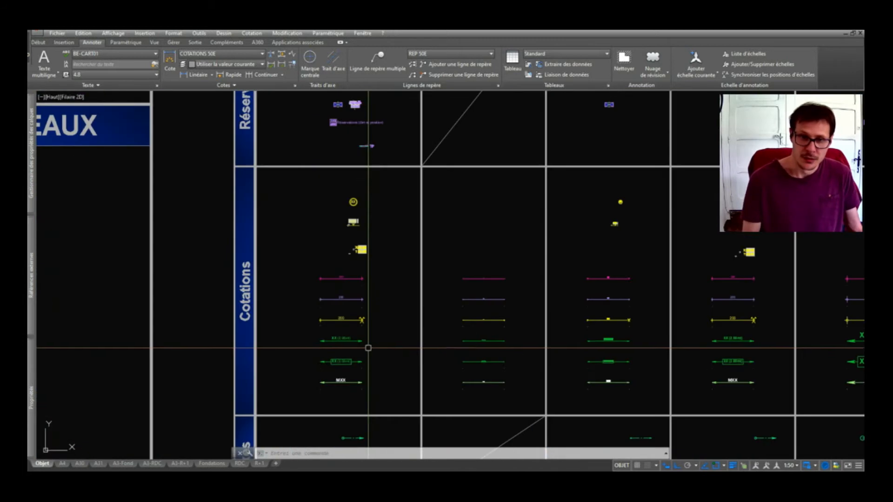
{"action": "scroll", "coordinate": [460, 308], "scroll_direction": "down", "scroll_amount": 5}
{"action": "scroll", "coordinate": [508, 374], "scroll_direction": "up", "scroll_amount": 5}
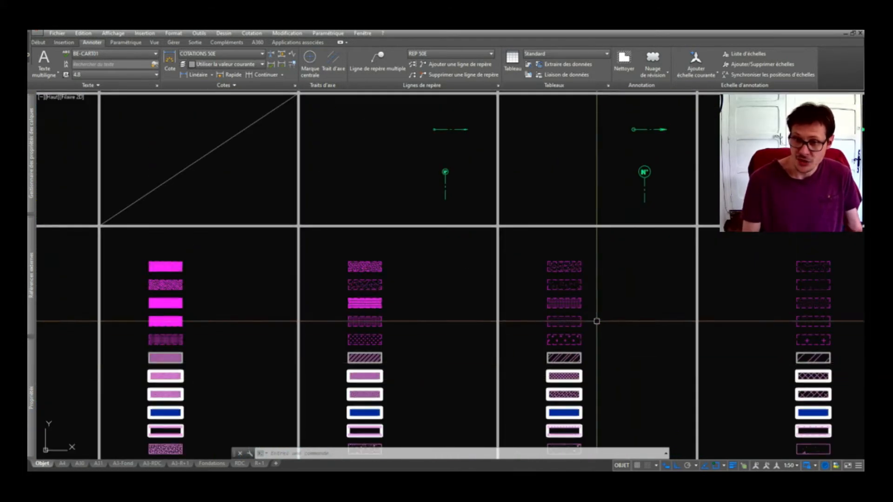
{"action": "middle_click_drag", "start_coordinate": [596, 320], "coordinate": [437, 317]}
{"action": "scroll", "coordinate": [437, 317], "scroll_direction": "down", "scroll_amount": 6}
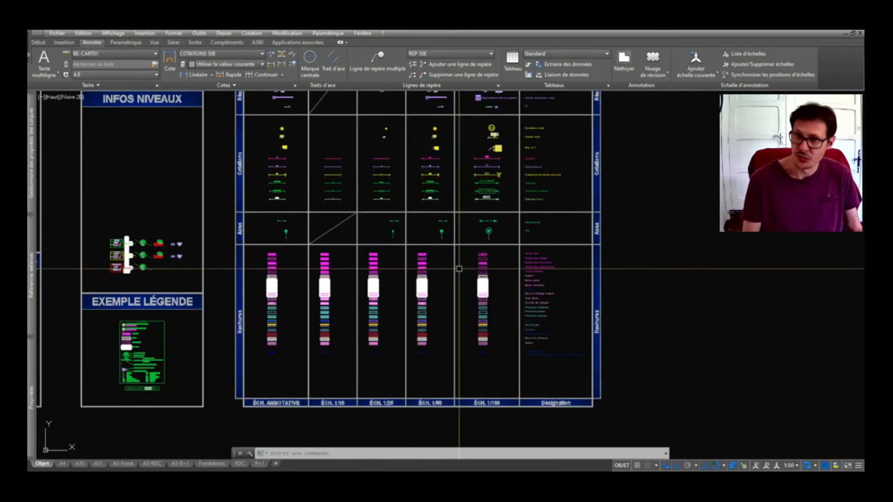
{"action": "scroll", "coordinate": [447, 279], "scroll_direction": "down", "scroll_amount": 4}
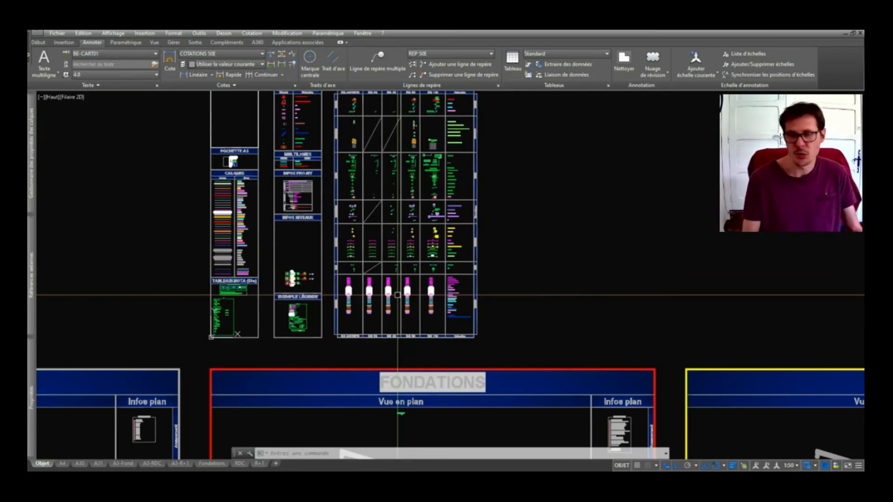
{"action": "scroll", "coordinate": [429, 346], "scroll_direction": "down", "scroll_amount": 4}
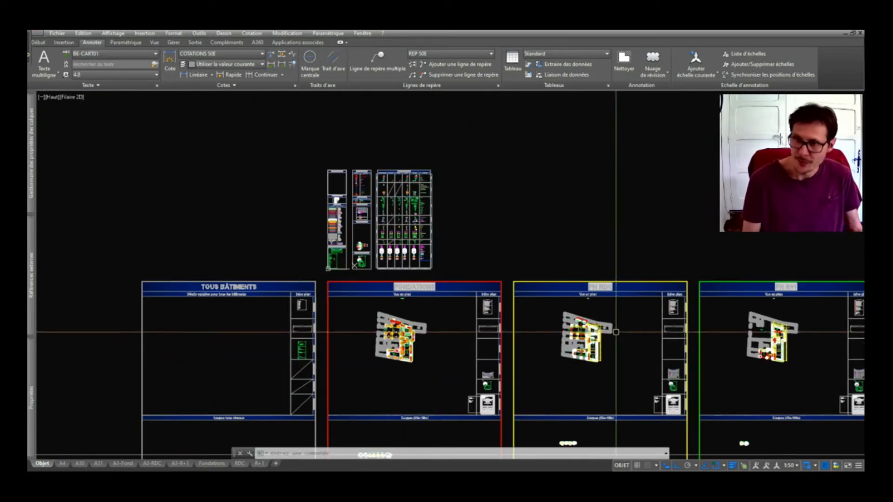
- Rotate the floor span symbol under the Plancher poutrelles-hourdis label to horizontal and set its number of supports (NOMBRE_APPUIS) to 4
{"action": "scroll", "coordinate": [616, 332], "scroll_direction": "up", "scroll_amount": 6}
{"action": "scroll", "coordinate": [405, 298], "scroll_direction": "down", "scroll_amount": 6}
{"action": "scroll", "coordinate": [417, 296], "scroll_direction": "up", "scroll_amount": 7}
{"action": "scroll", "coordinate": [417, 297], "scroll_direction": "up", "scroll_amount": 8}
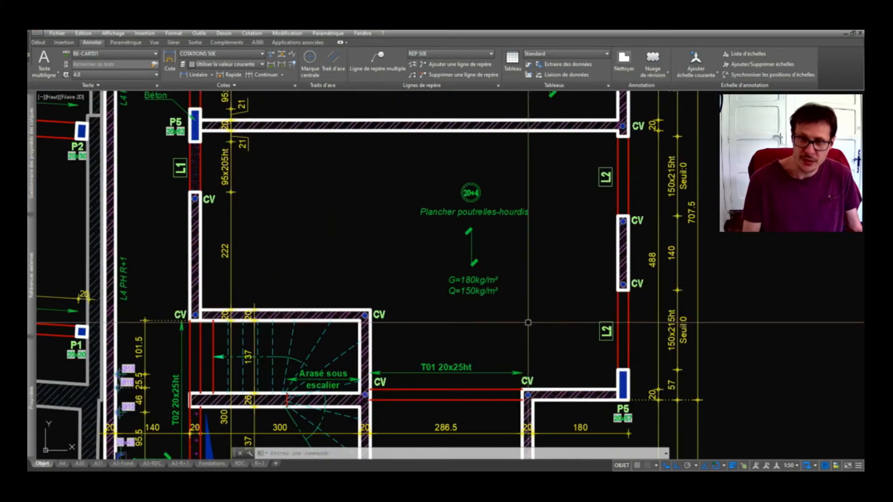
{"action": "middle_click_drag", "start_coordinate": [528, 322], "coordinate": [556, 313]}
{"action": "middle_click_drag", "start_coordinate": [327, 198], "coordinate": [301, 205]}
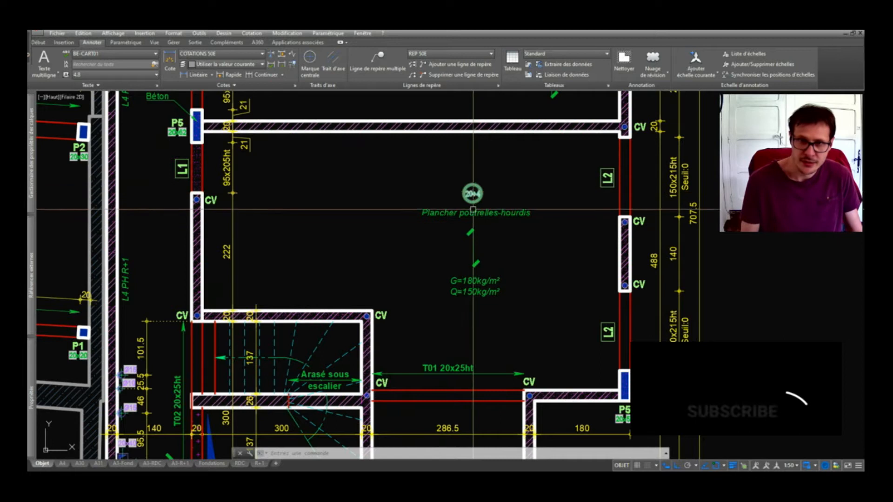
{"action": "left_click", "coordinate": [473, 235]}
{"action": "left_click", "coordinate": [473, 239]}
{"action": "left_click", "coordinate": [451, 243]}
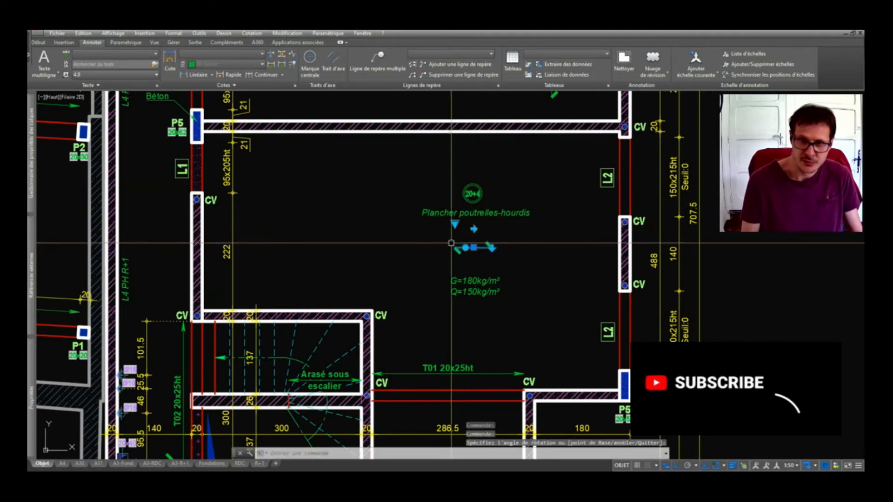
{"action": "left_click", "coordinate": [454, 224]}
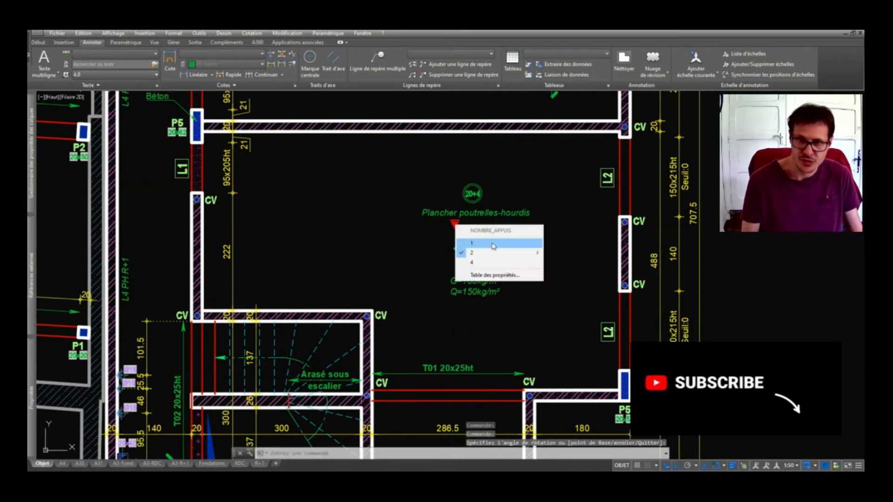
{"action": "left_click", "coordinate": [489, 262]}
{"action": "key", "text": "Escape"}
{"action": "left_click", "coordinate": [487, 283]}
{"action": "double_click", "coordinate": [475, 281]}
{"action": "key", "text": "Escape"}
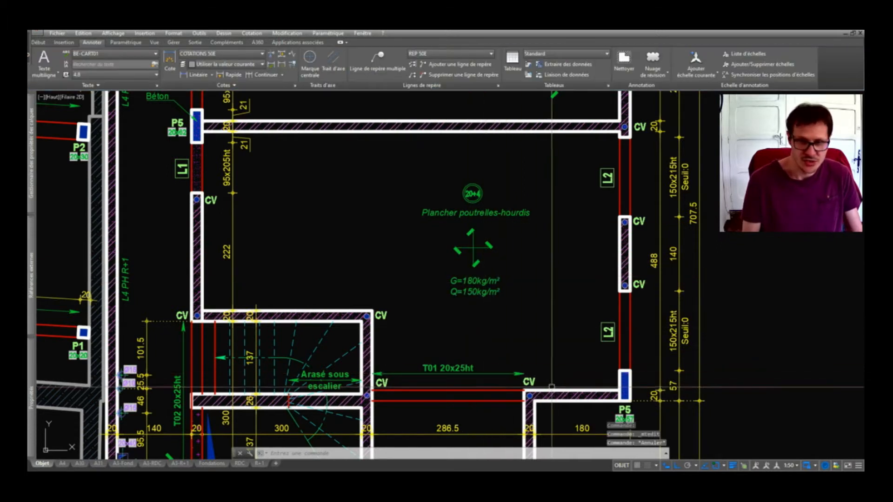
- Number the CV labels at both ends of beam T01 with INCSEL, using prefix CV, start value 1 and increment 1
{"action": "scroll", "coordinate": [552, 386], "scroll_direction": "up", "scroll_amount": 4}
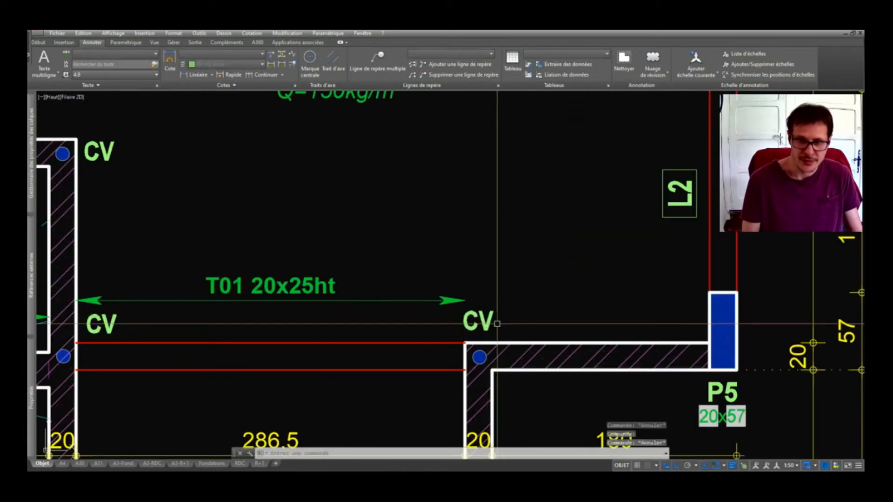
{"action": "type", "text": "incsel"}
{"action": "key", "text": "Return"}
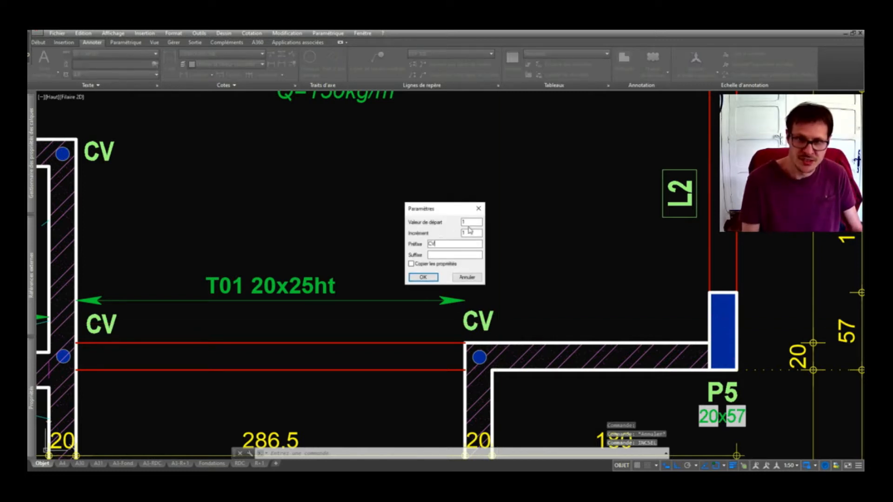
{"action": "key", "text": "Return"}
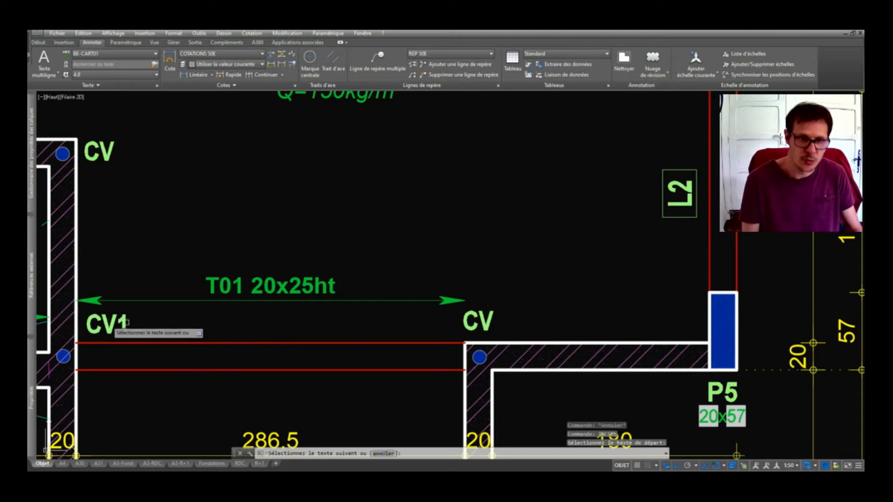
{"action": "left_click", "coordinate": [484, 325]}
{"action": "key", "text": "Return"}
{"action": "scroll", "coordinate": [512, 309], "scroll_direction": "down", "scroll_amount": 3}
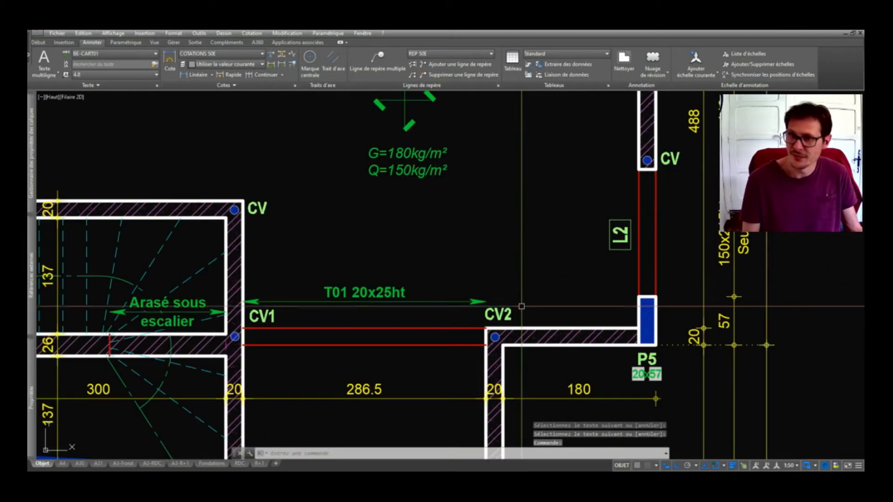
- Run TABCOUNT on the objects around the staircase and beam T01, and place the resulting table in the empty area beside the plan
{"action": "scroll", "coordinate": [397, 285], "scroll_direction": "down", "scroll_amount": 2}
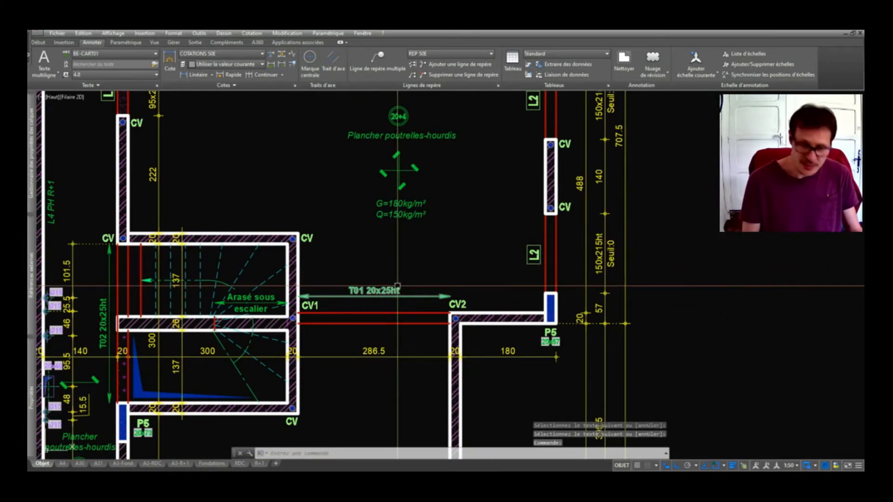
{"action": "key", "text": "Return"}
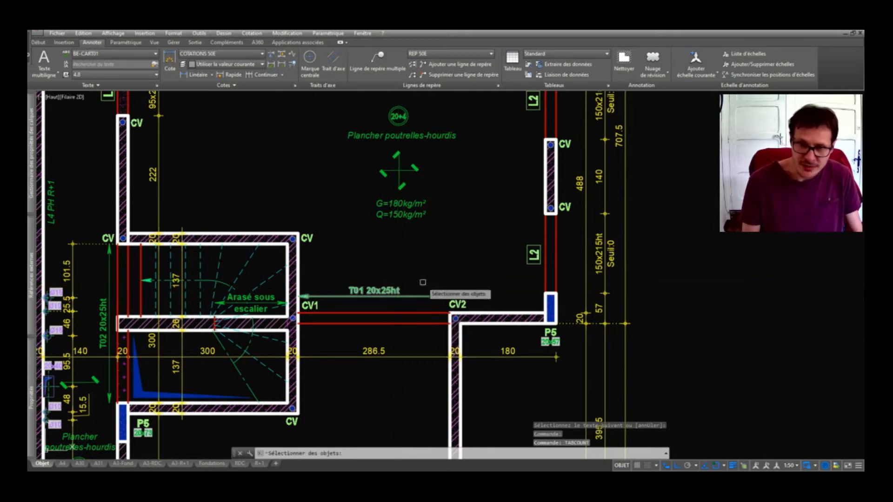
{"action": "scroll", "coordinate": [435, 274], "scroll_direction": "down", "scroll_amount": 2}
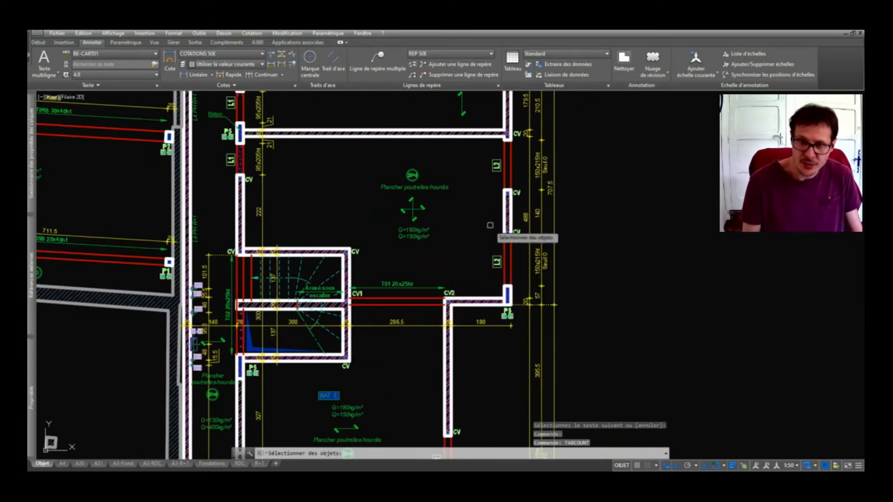
{"action": "left_click", "coordinate": [490, 225]}
{"action": "left_click", "coordinate": [235, 373]}
{"action": "key", "text": "Return"}
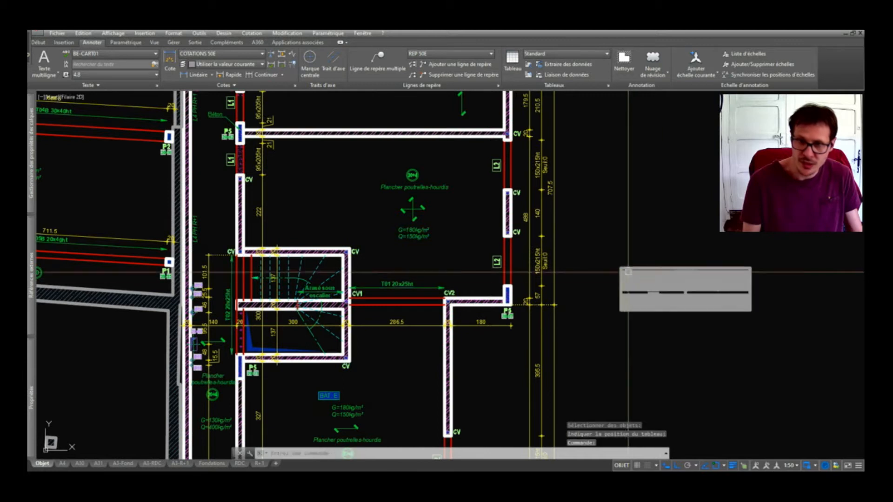
- Inspect the count table placed beside the plan and erase it
{"action": "scroll", "coordinate": [628, 271], "scroll_direction": "up", "scroll_amount": 4}
{"action": "scroll", "coordinate": [624, 285], "scroll_direction": "down", "scroll_amount": 1}
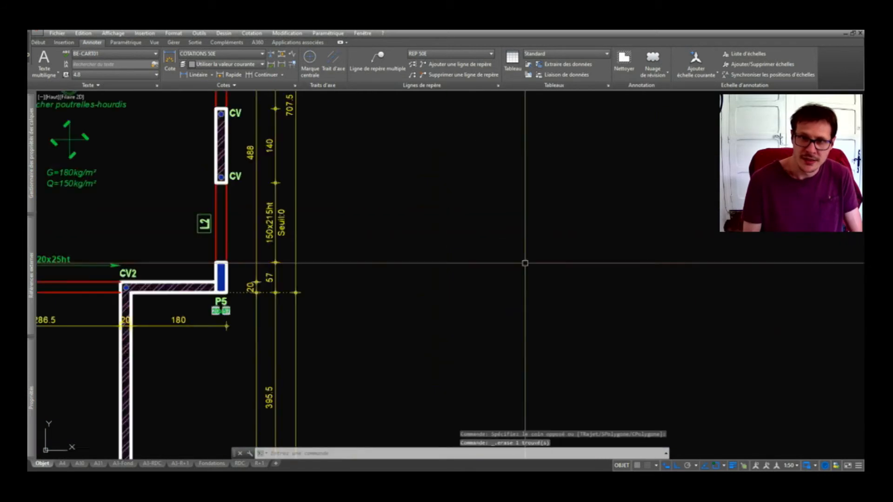
{"action": "scroll", "coordinate": [521, 261], "scroll_direction": "down", "scroll_amount": 3}
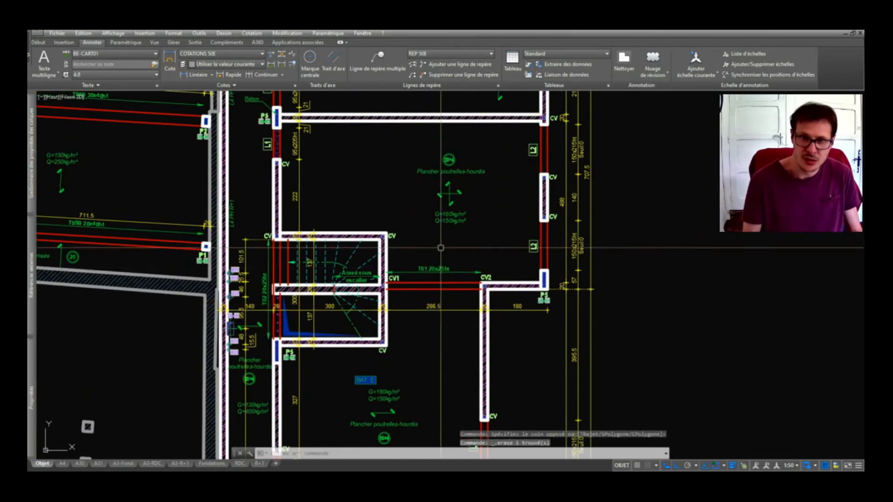
{"action": "scroll", "coordinate": [450, 267], "scroll_direction": "down", "scroll_amount": 1}
{"action": "scroll", "coordinate": [428, 204], "scroll_direction": "up", "scroll_amount": 1}
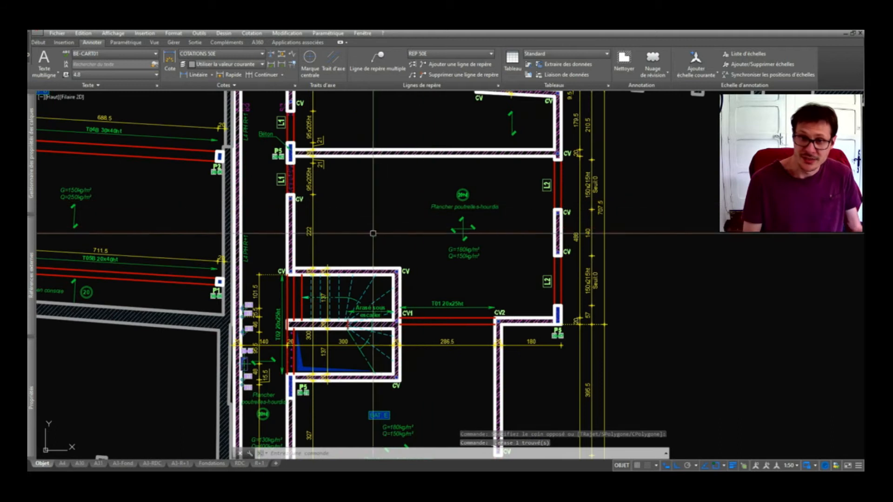
{"action": "middle_click_drag", "start_coordinate": [381, 227], "coordinate": [440, 267]}
{"action": "scroll", "coordinate": [465, 274], "scroll_direction": "up", "scroll_amount": 1}
{"action": "scroll", "coordinate": [503, 289], "scroll_direction": "down", "scroll_amount": 1}
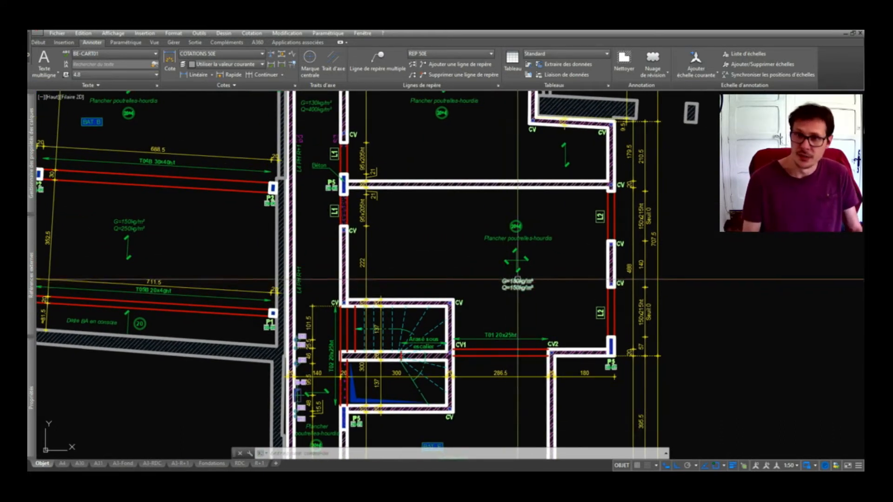
{"action": "middle_click_drag", "start_coordinate": [542, 270], "coordinate": [517, 291]}
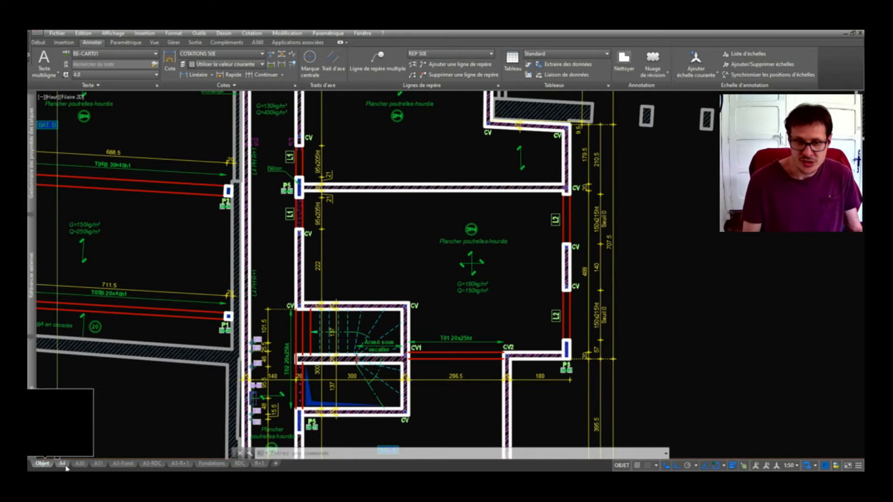
{"action": "mouse_move", "coordinate": [99, 466]}
{"action": "mouse_move", "coordinate": [64, 465]}
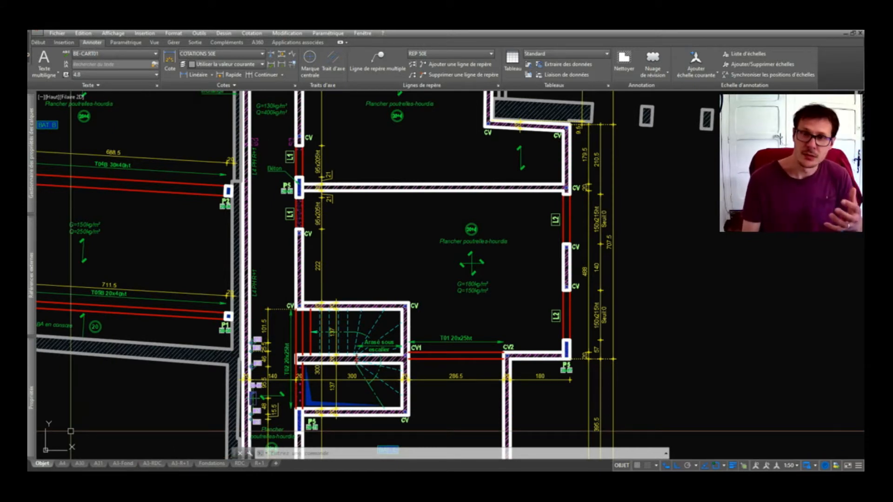
{"action": "mouse_move", "coordinate": [466, 335]}
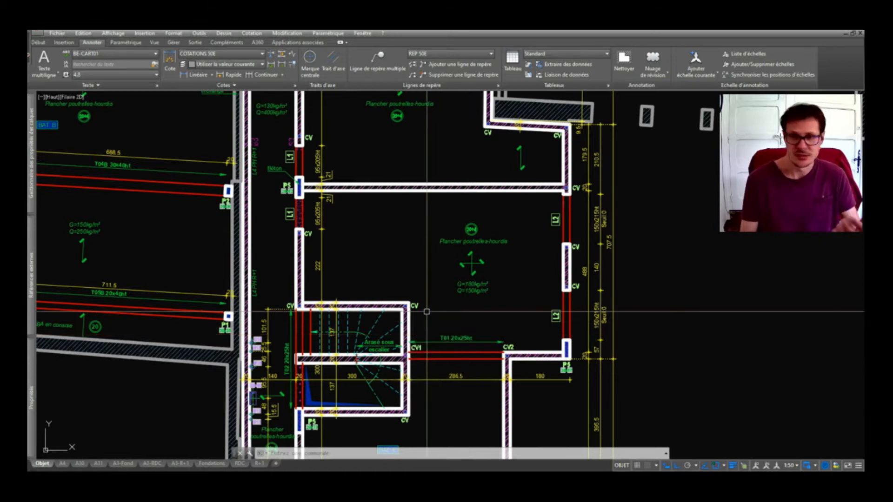
- Examine the formwork plan as a whole and up close around the Plancher poutrelles-hourdis room beside the staircase
{"action": "scroll", "coordinate": [479, 279], "scroll_direction": "up", "scroll_amount": 2}
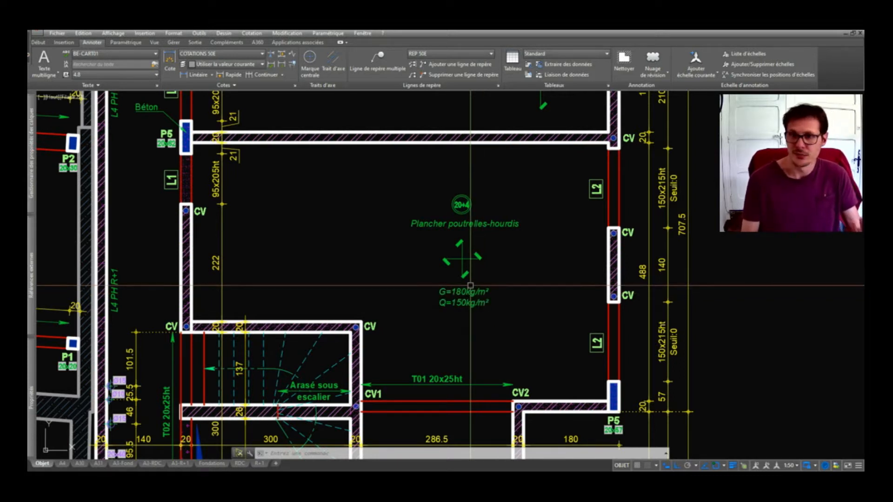
{"action": "scroll", "coordinate": [407, 287], "scroll_direction": "down", "scroll_amount": 2}
{"action": "scroll", "coordinate": [418, 215], "scroll_direction": "down", "scroll_amount": 3}
{"action": "mouse_move", "coordinate": [427, 343]}
{"action": "middle_mouse_down"}
{"action": "mouse_move", "coordinate": [436, 311]}
{"action": "mouse_move", "coordinate": [429, 49]}
{"action": "middle_mouse_up"}
{"action": "scroll", "coordinate": [327, 379], "scroll_direction": "up", "scroll_amount": 7}
{"action": "scroll", "coordinate": [379, 339], "scroll_direction": "down", "scroll_amount": 6}
{"action": "middle_click_drag", "start_coordinate": [379, 121], "coordinate": [279, 446]}
{"action": "middle_click_drag", "start_coordinate": [435, 136], "coordinate": [454, 393]}
{"action": "scroll", "coordinate": [426, 239], "scroll_direction": "up", "scroll_amount": 2}
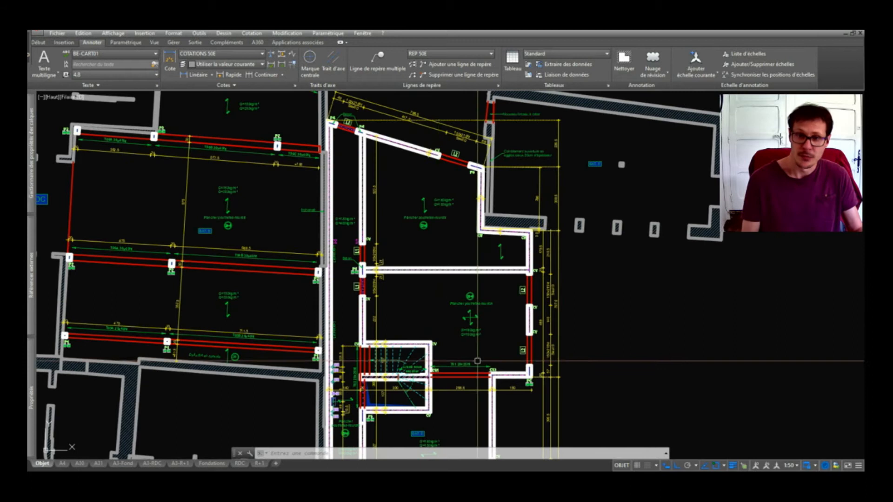
{"action": "scroll", "coordinate": [474, 357], "scroll_direction": "up", "scroll_amount": 2}
{"action": "scroll", "coordinate": [474, 311], "scroll_direction": "up", "scroll_amount": 1}
{"action": "scroll", "coordinate": [475, 311], "scroll_direction": "down", "scroll_amount": 1}
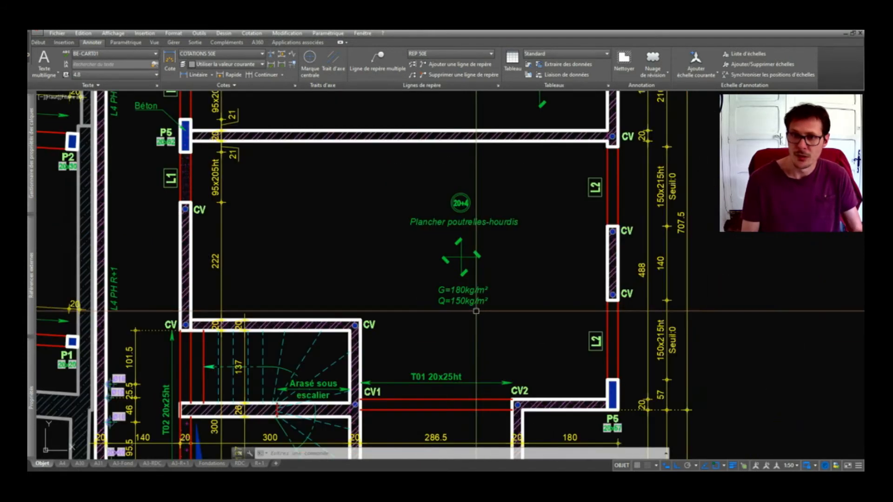
{"action": "middle_click_drag", "start_coordinate": [437, 279], "coordinate": [493, 305]}
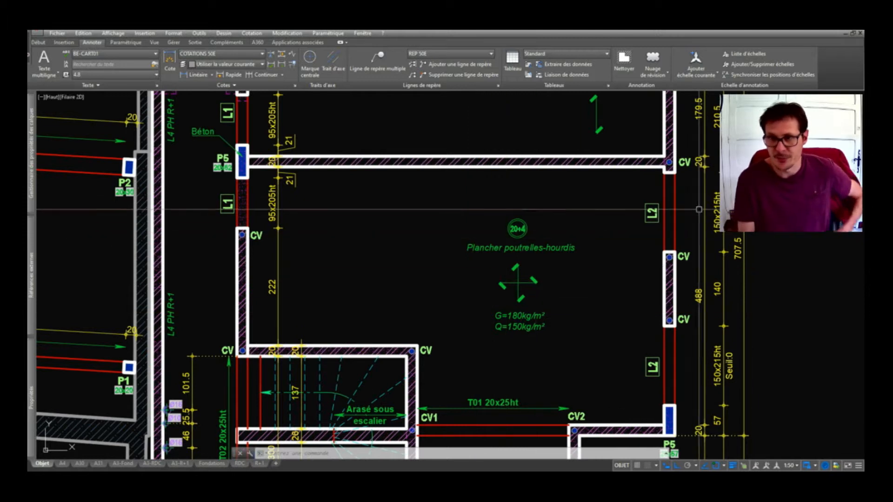
- Check the dimension style of the dimension beside the upper L2 lintel on the outer wall
{"action": "left_click", "coordinate": [715, 211]}
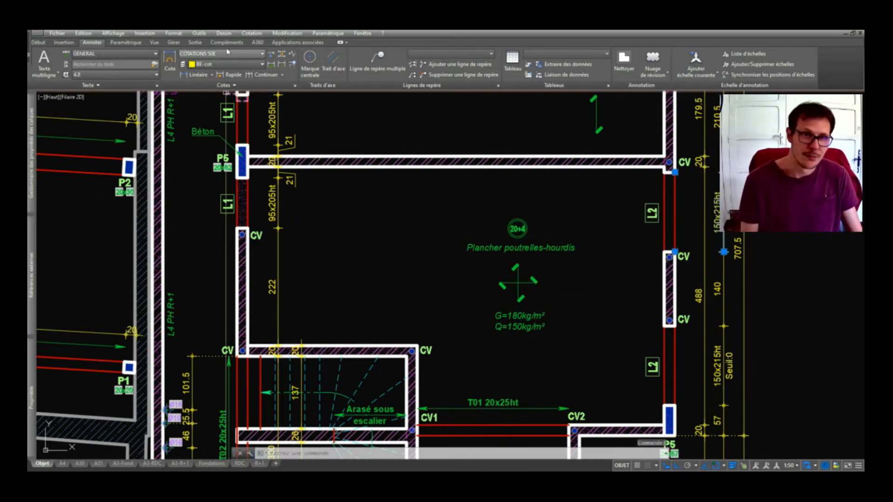
{"action": "key", "text": "Escape"}
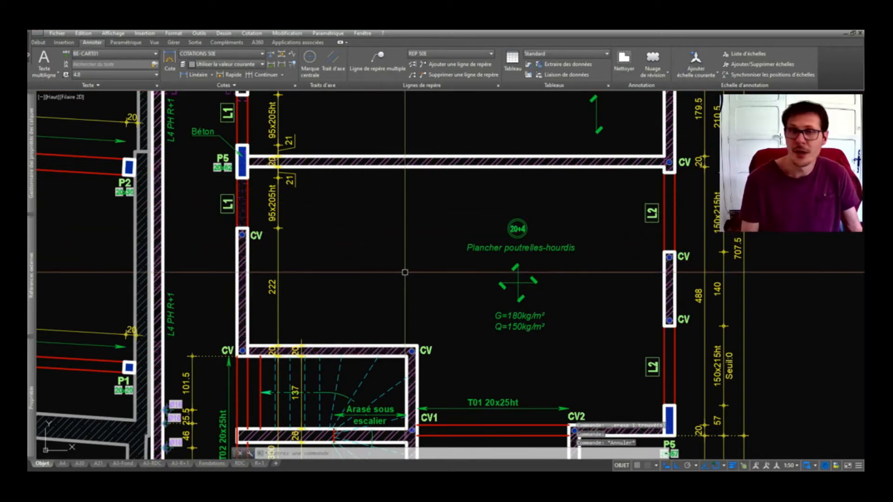
{"action": "middle_click_drag", "start_coordinate": [455, 269], "coordinate": [443, 239]}
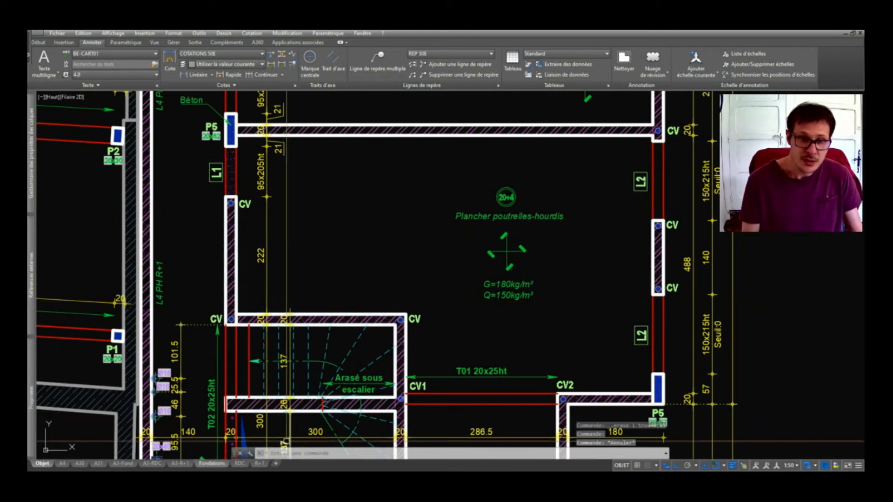
- Open the A4 layout to view its page frame and title block
{"action": "left_click", "coordinate": [62, 463]}
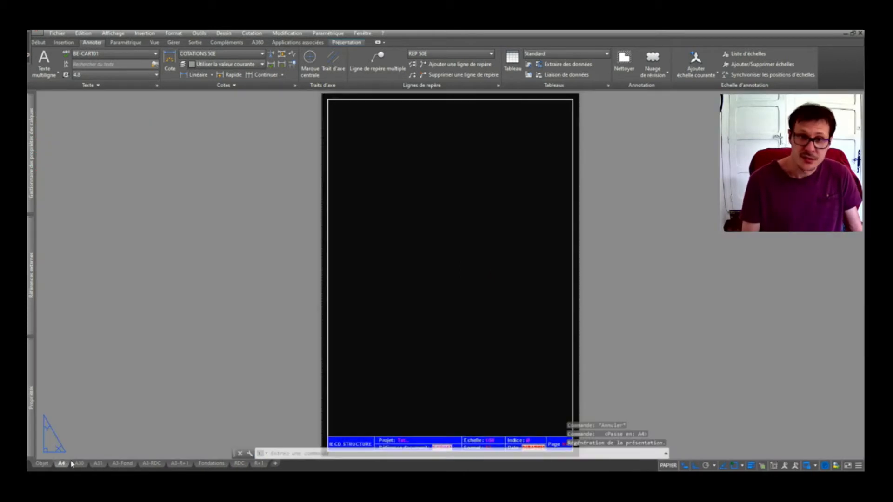
{"action": "left_click", "coordinate": [482, 289]}
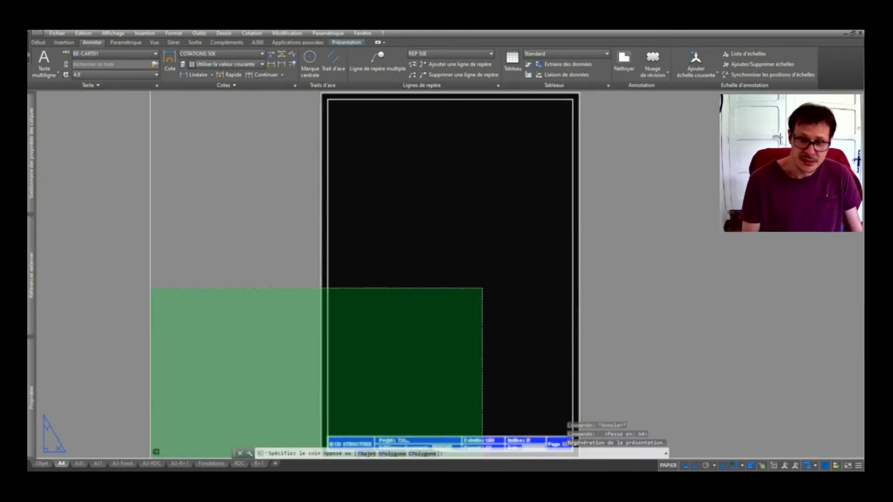
{"action": "key", "text": "Escape"}
{"action": "key", "text": "Escape"}
{"action": "key", "text": "Escape"}
- Open the A3-RDC layout and check the scales of its details viewport and main plan viewport
{"action": "left_click", "coordinate": [122, 463]}
{"action": "left_click", "coordinate": [152, 464]}
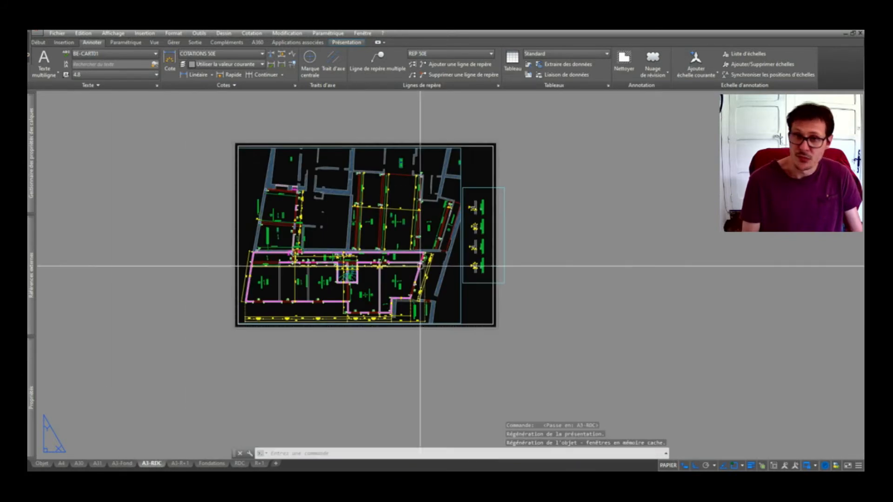
{"action": "scroll", "coordinate": [478, 193], "scroll_direction": "up", "scroll_amount": 2}
{"action": "left_click", "coordinate": [479, 185]}
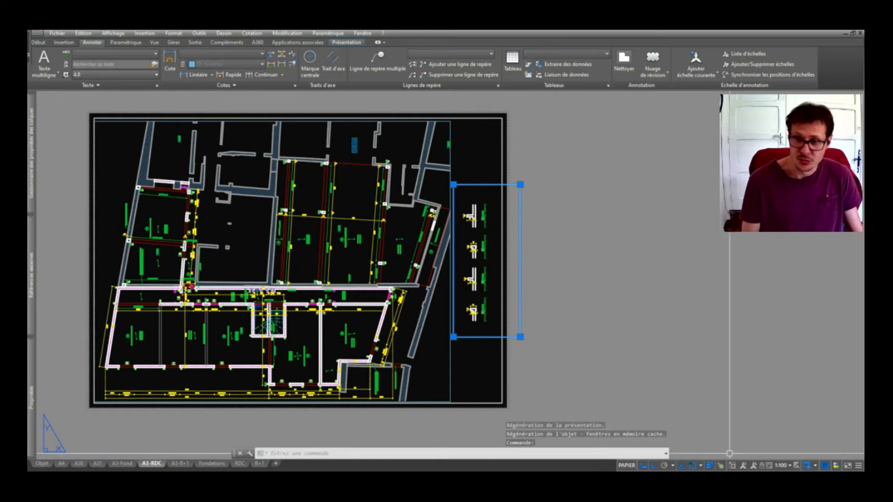
{"action": "key", "text": "Escape"}
{"action": "left_click", "coordinate": [460, 156]}
{"action": "left_click", "coordinate": [437, 162]}
{"action": "key", "text": "Escape"}
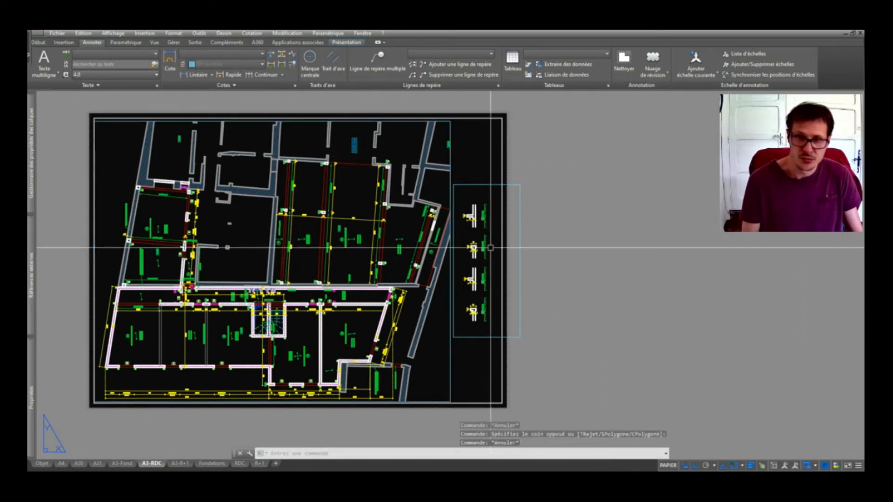
- Open the RDC layout and check the scale of its main plan viewport
{"action": "left_click", "coordinate": [211, 464]}
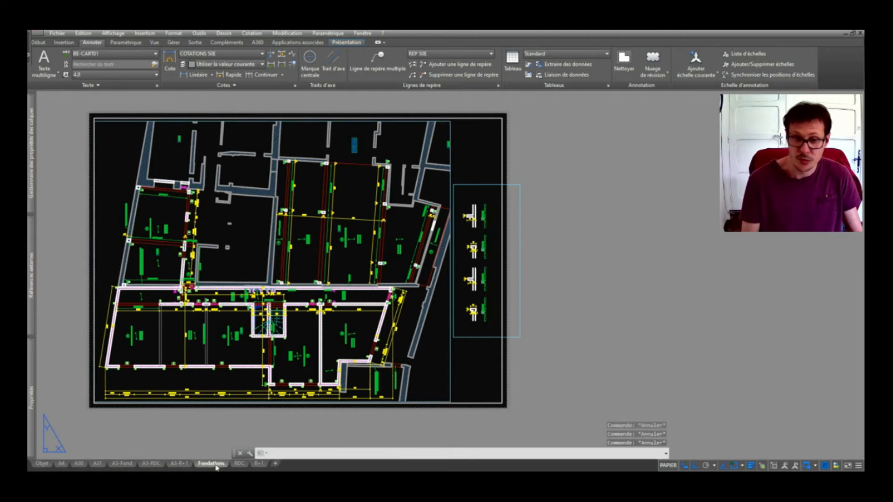
{"action": "left_click", "coordinate": [248, 465]}
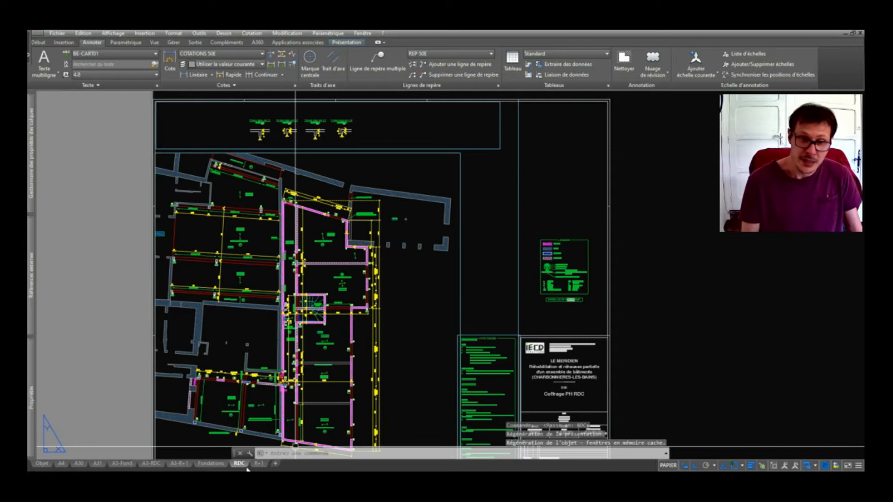
{"action": "left_click", "coordinate": [490, 237]}
{"action": "left_click", "coordinate": [444, 274]}
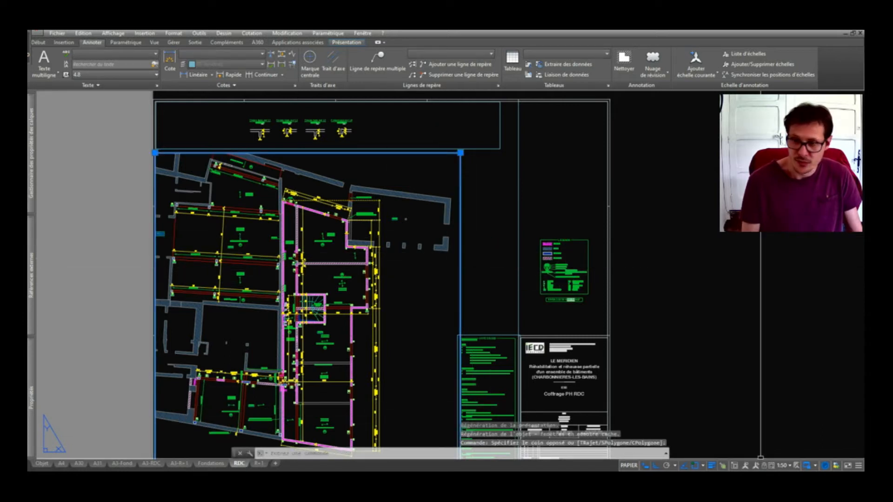
{"action": "key", "text": "Escape"}
- Check the scale of the details viewport above the plan and look through the available viewport scales
{"action": "left_click", "coordinate": [512, 146]}
{"action": "left_click", "coordinate": [487, 132]}
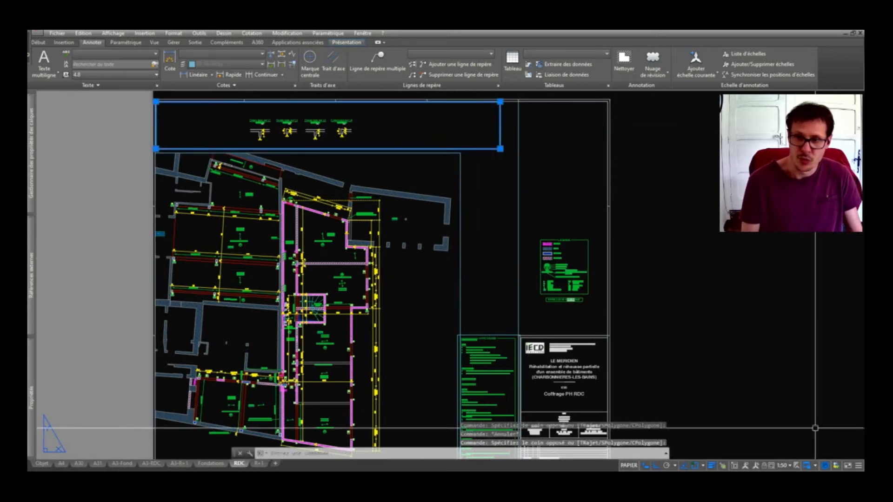
{"action": "left_click", "coordinate": [783, 466]}
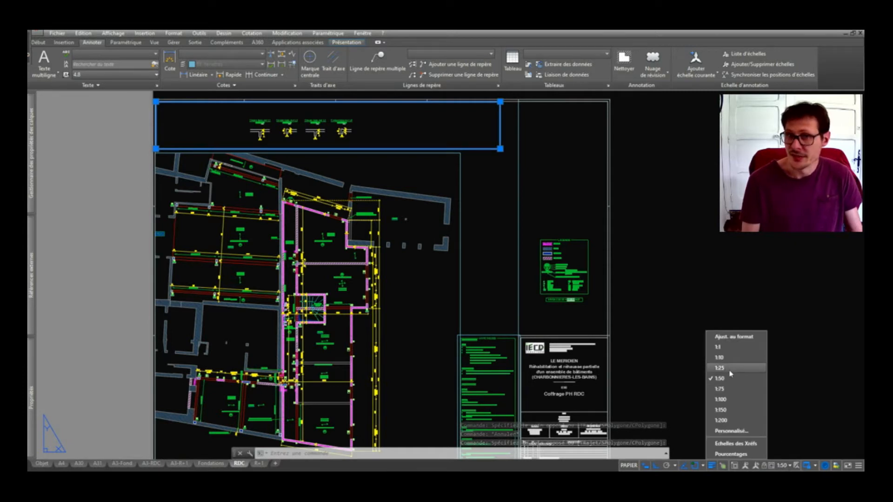
{"action": "key", "text": "Escape"}
{"action": "key", "text": "Escape"}
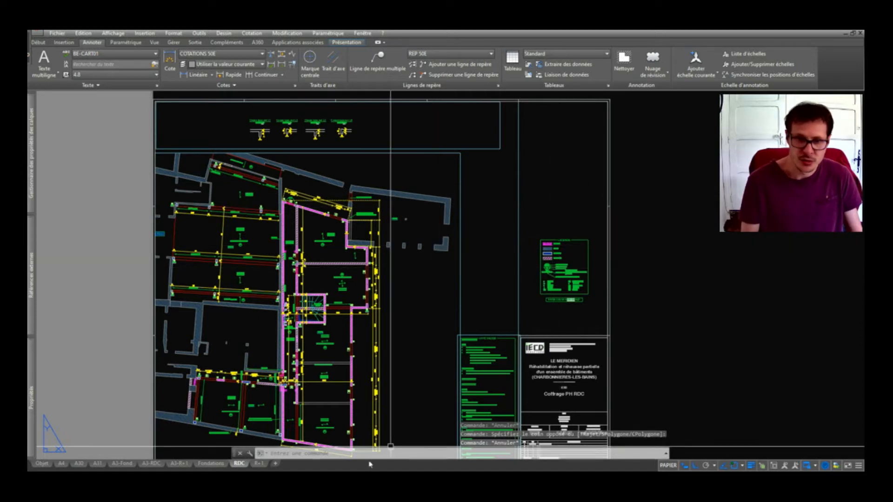
- Add a new layout after R+1 and inspect its default viewport
{"action": "left_click", "coordinate": [275, 464]}
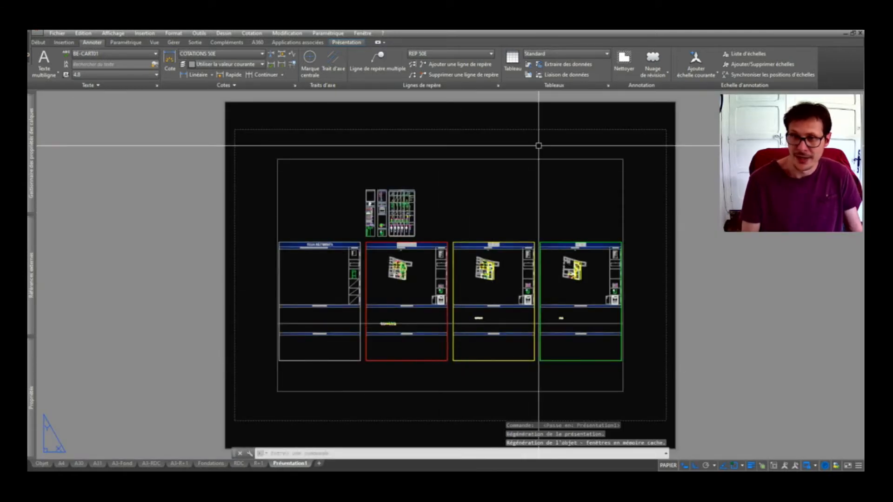
{"action": "middle_click_drag", "start_coordinate": [501, 203], "coordinate": [473, 185]}
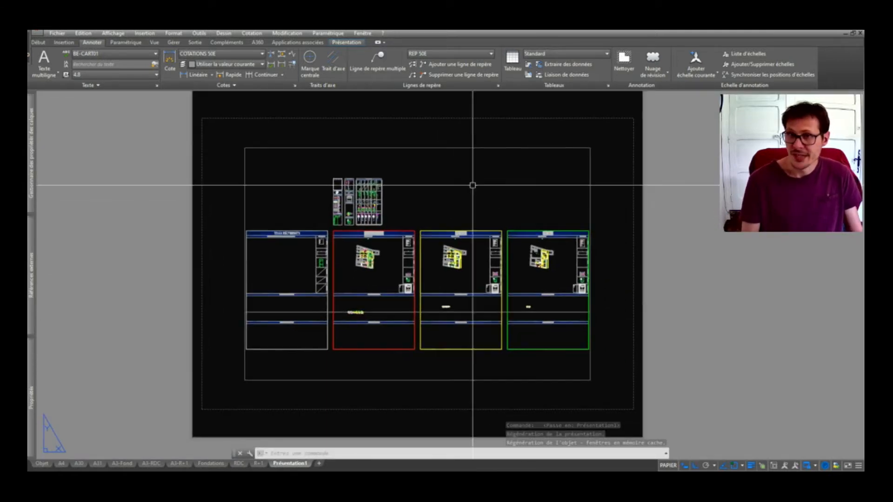
{"action": "left_click", "coordinate": [541, 130]}
{"action": "left_click", "coordinate": [487, 186]}
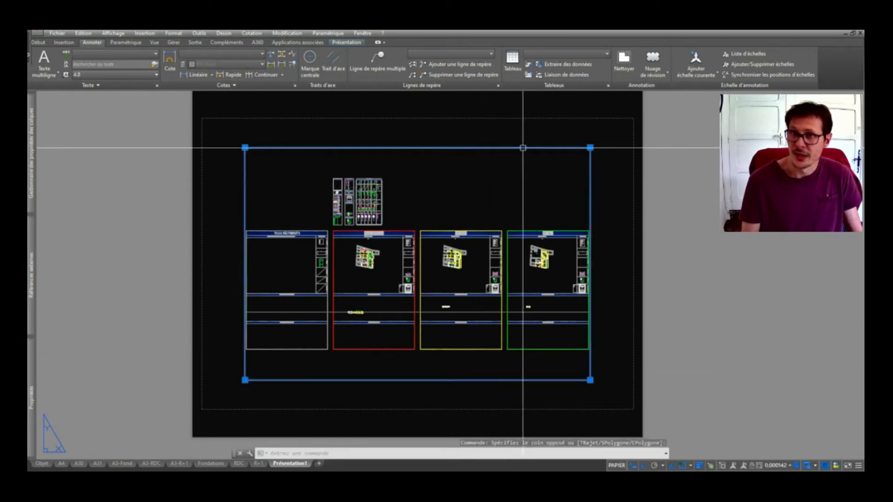
{"action": "key", "text": "Escape"}
- Create a rectangular viewport near the upper edge of the new layout's sheet, above the default viewport
{"action": "left_click", "coordinate": [356, 43]}
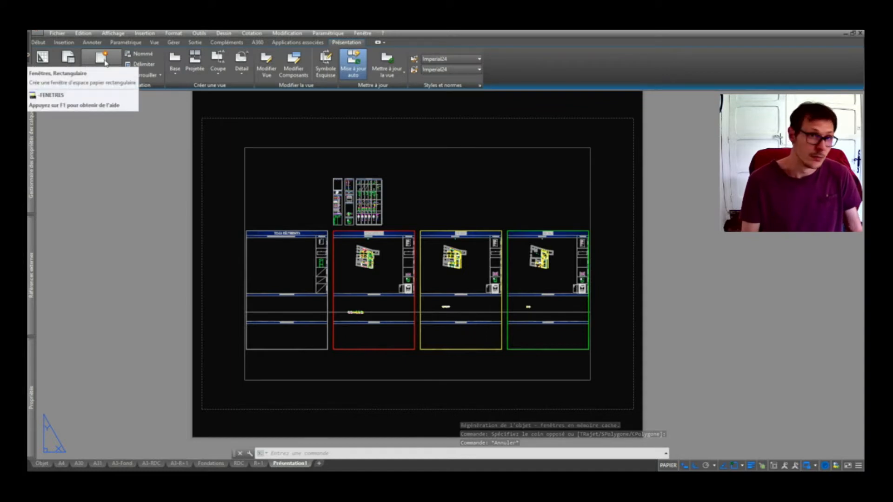
{"action": "left_click", "coordinate": [102, 73]}
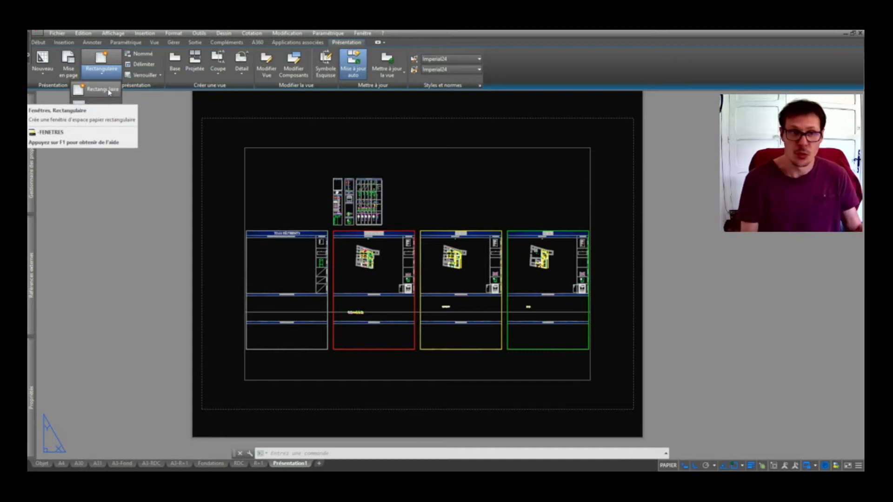
{"action": "left_click", "coordinate": [102, 90]}
{"action": "scroll", "coordinate": [326, 202], "scroll_direction": "down", "scroll_amount": 2}
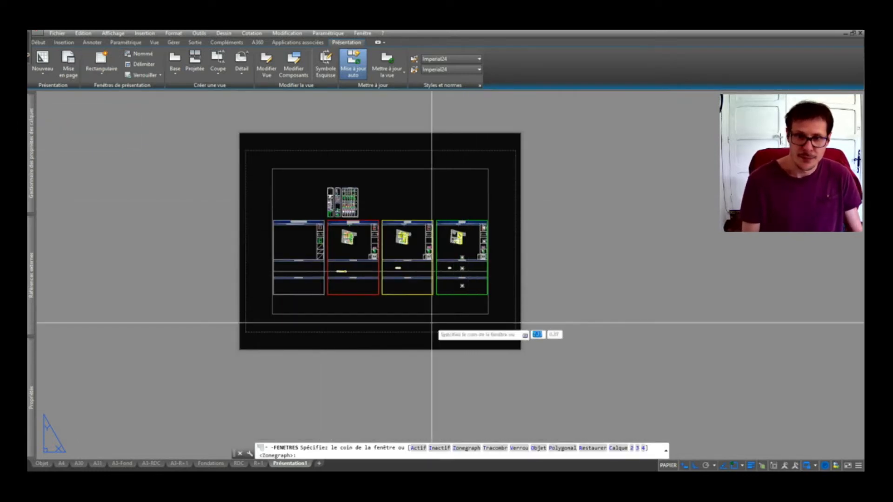
{"action": "scroll", "coordinate": [343, 147], "scroll_direction": "up", "scroll_amount": 2}
{"action": "scroll", "coordinate": [343, 147], "scroll_direction": "up", "scroll_amount": 2}
{"action": "left_click", "coordinate": [300, 124]}
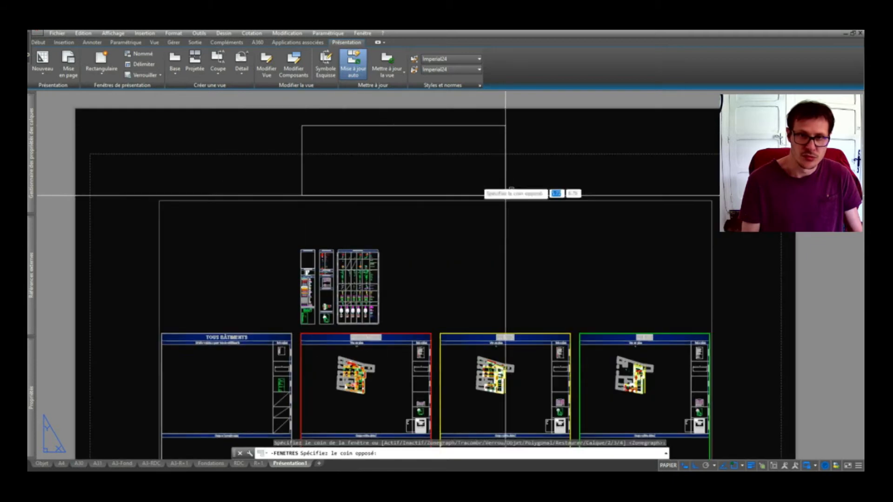
{"action": "left_click", "coordinate": [568, 216]}
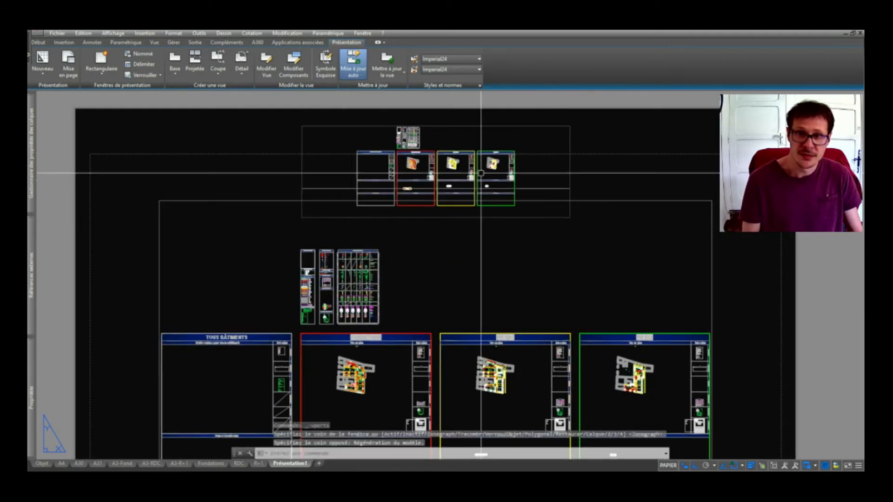
- Move the large default viewport down on the sheet, clear of the small new viewport
{"action": "scroll", "coordinate": [553, 185], "scroll_direction": "down", "scroll_amount": 3}
{"action": "left_click", "coordinate": [567, 186]}
{"action": "type", "text": "D"}
{"action": "key", "text": "Return"}
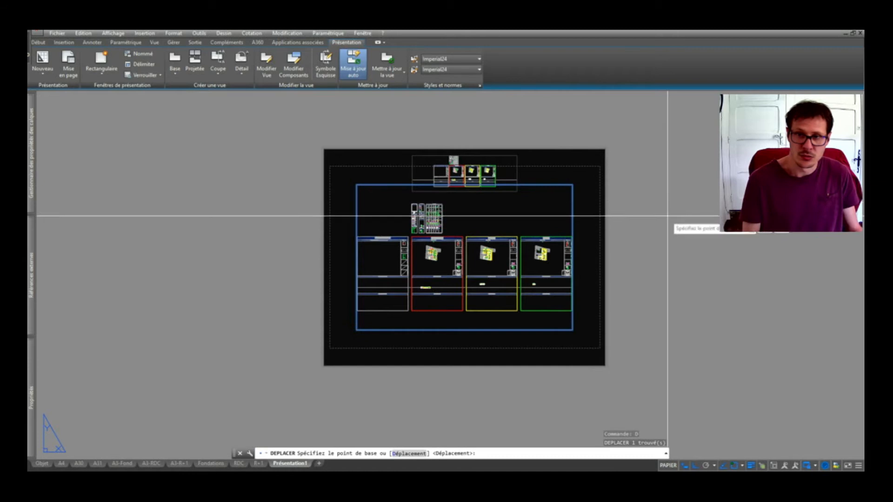
{"action": "left_click", "coordinate": [642, 201]}
{"action": "left_click", "coordinate": [642, 220]}
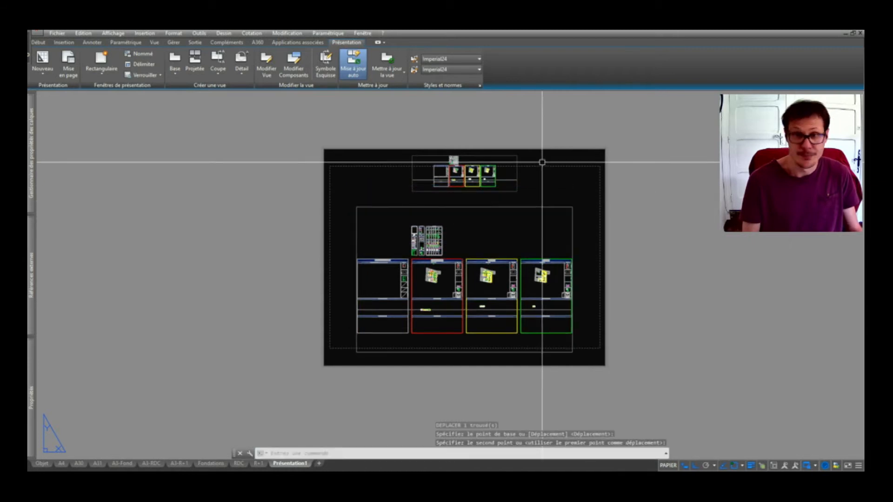
- Shift the large default viewport slightly further down the sheet
{"action": "scroll", "coordinate": [525, 174], "scroll_direction": "up", "scroll_amount": 2}
{"action": "left_click", "coordinate": [475, 199]}
{"action": "type", "text": "D"}
{"action": "key", "text": "Return"}
{"action": "left_click", "coordinate": [548, 180]}
{"action": "left_click", "coordinate": [553, 195]}
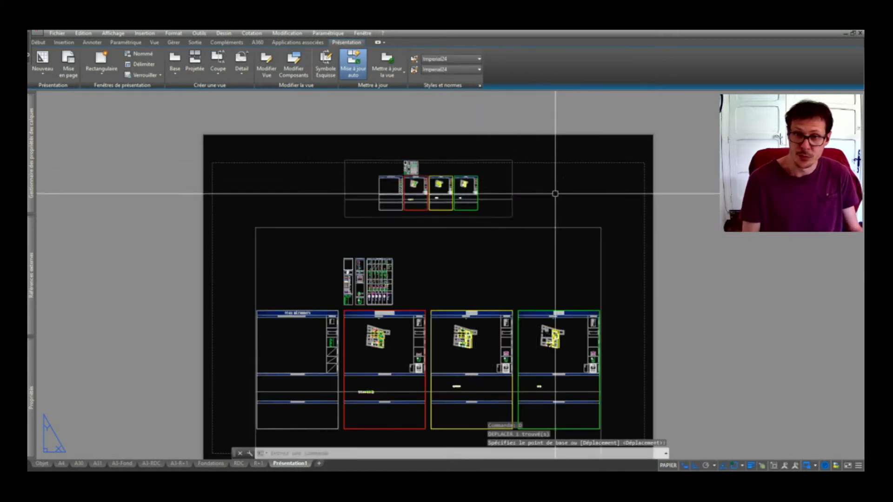
{"action": "left_click", "coordinate": [610, 220]}
{"action": "left_click", "coordinate": [592, 241]}
{"action": "key", "text": "Escape"}
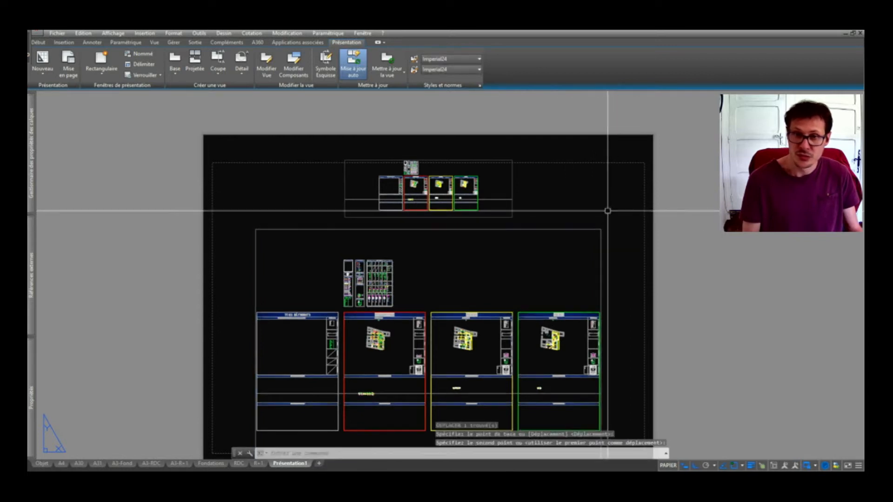
- Select the small upper viewport and open the custom drawing scale list for it
{"action": "scroll", "coordinate": [500, 191], "scroll_direction": "down", "scroll_amount": 2}
{"action": "scroll", "coordinate": [560, 179], "scroll_direction": "up", "scroll_amount": 2}
{"action": "left_click", "coordinate": [526, 183]}
{"action": "left_click", "coordinate": [432, 197]}
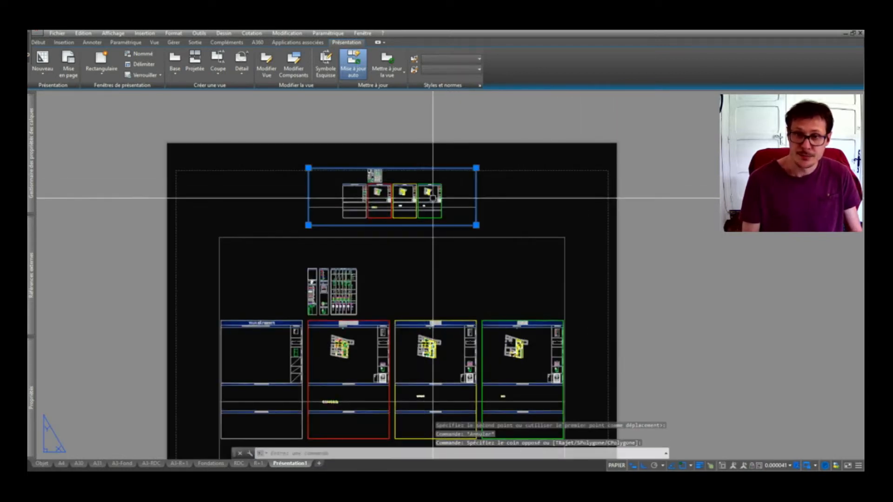
{"action": "left_click", "coordinate": [787, 467]}
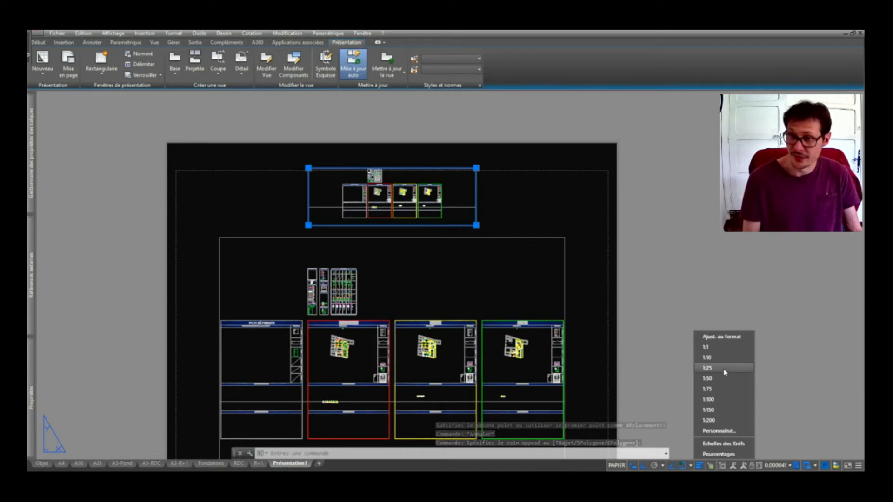
{"action": "left_click", "coordinate": [722, 430]}
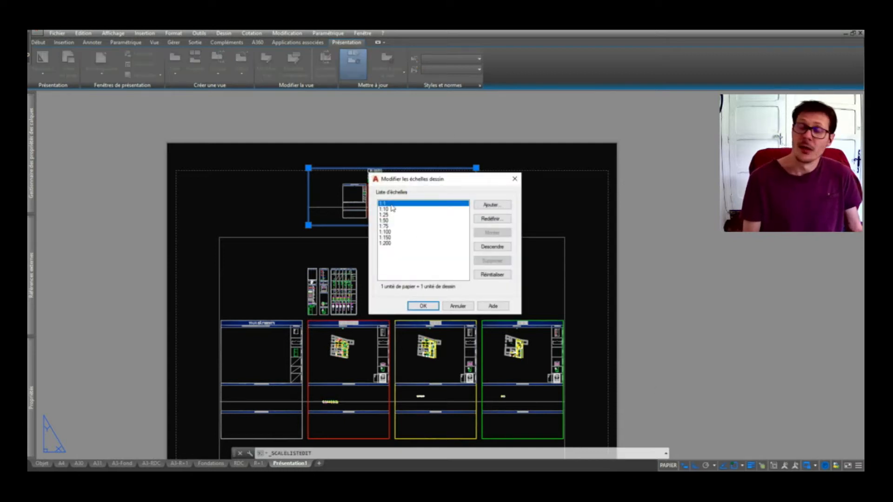
- Compare the paper-to-drawing unit ratios of the scales from 1:1 to 1:200, and close the scale list
{"action": "left_click", "coordinate": [394, 243]}
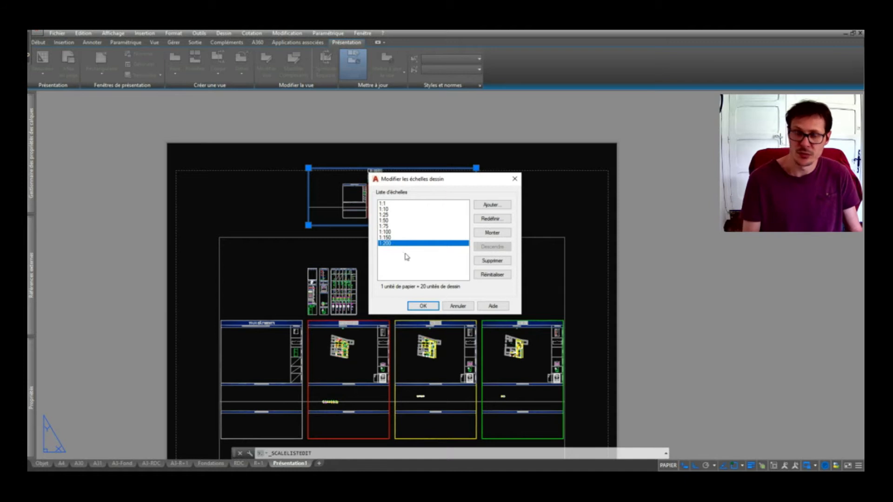
{"action": "left_click", "coordinate": [392, 232]}
{"action": "left_click", "coordinate": [391, 226]}
{"action": "left_click", "coordinate": [390, 210]}
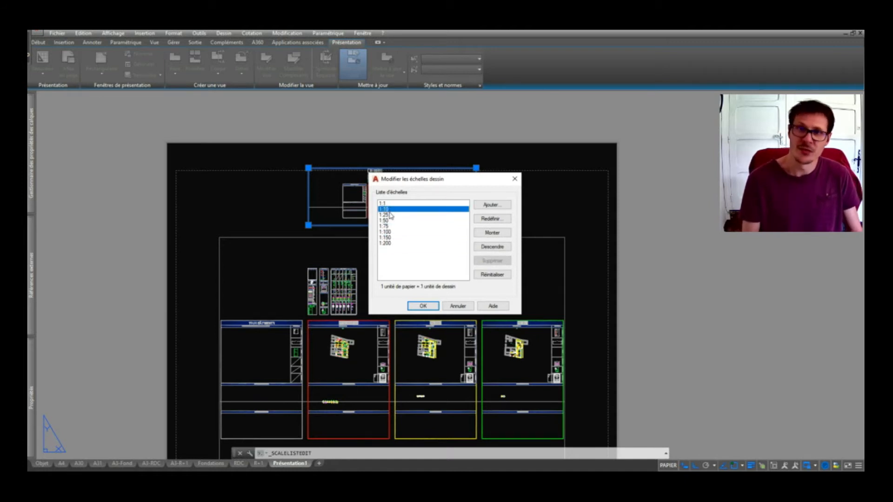
{"action": "left_click", "coordinate": [390, 215]}
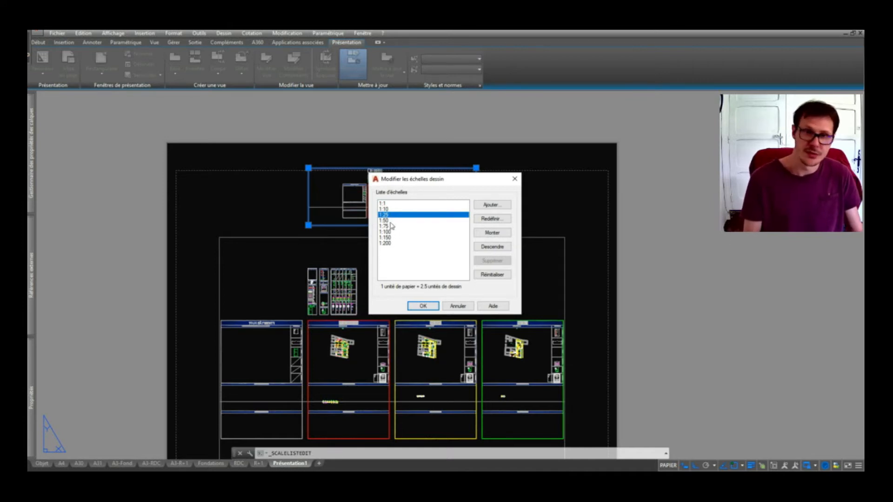
{"action": "left_click", "coordinate": [390, 222]}
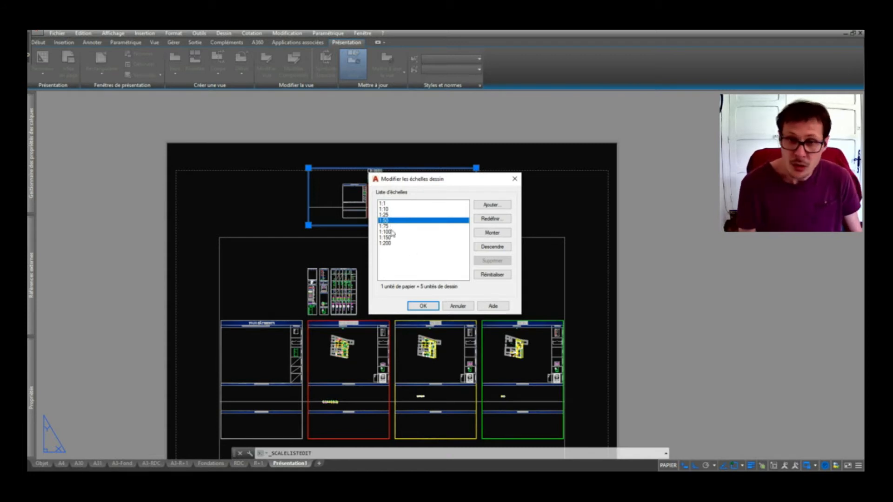
{"action": "key", "text": "Up"}
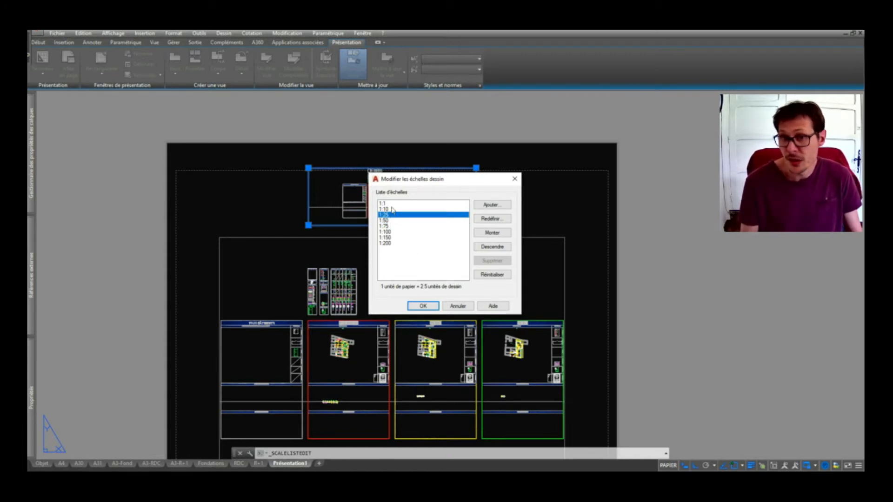
{"action": "left_click", "coordinate": [393, 221]}
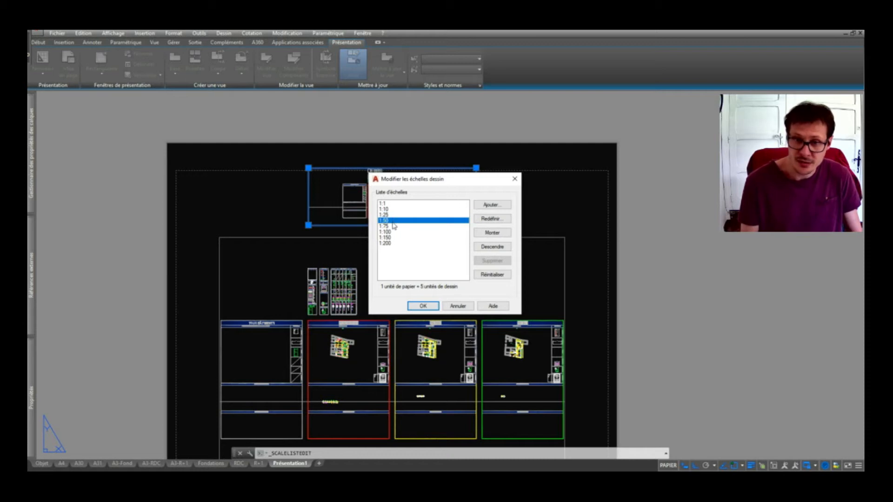
{"action": "left_click", "coordinate": [393, 232]}
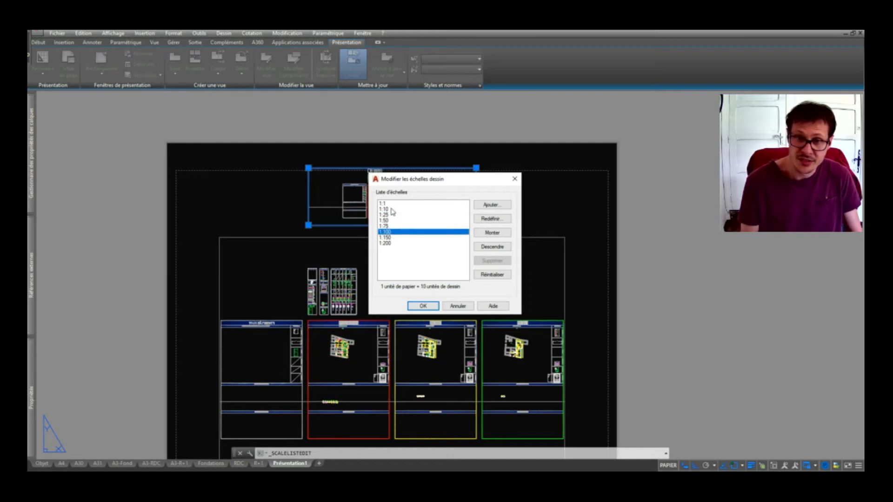
{"action": "left_click", "coordinate": [392, 210]}
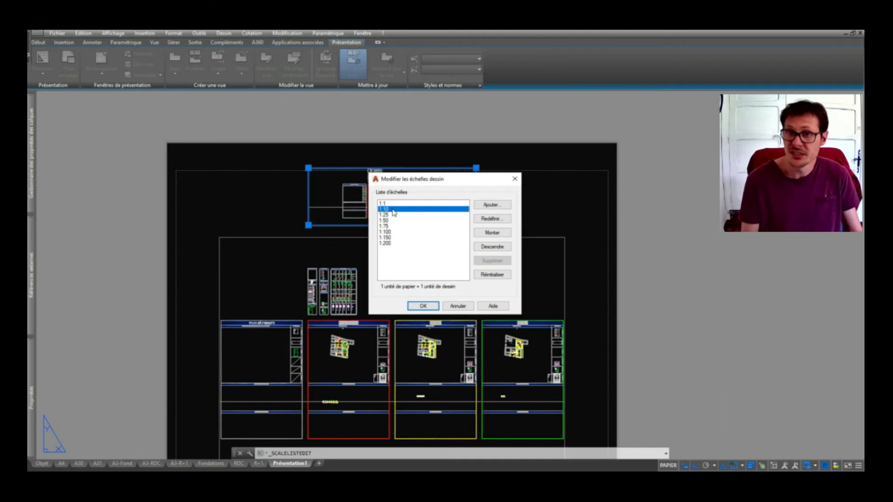
{"action": "left_click", "coordinate": [389, 204]}
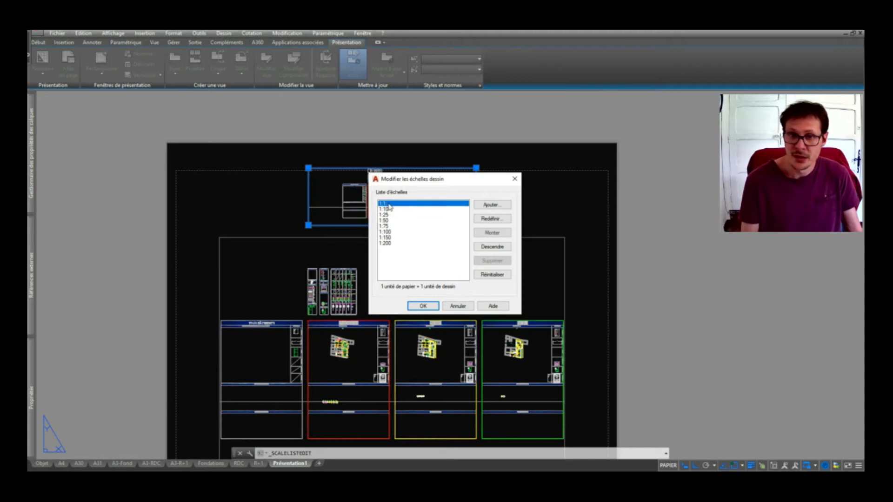
{"action": "left_click", "coordinate": [395, 243]}
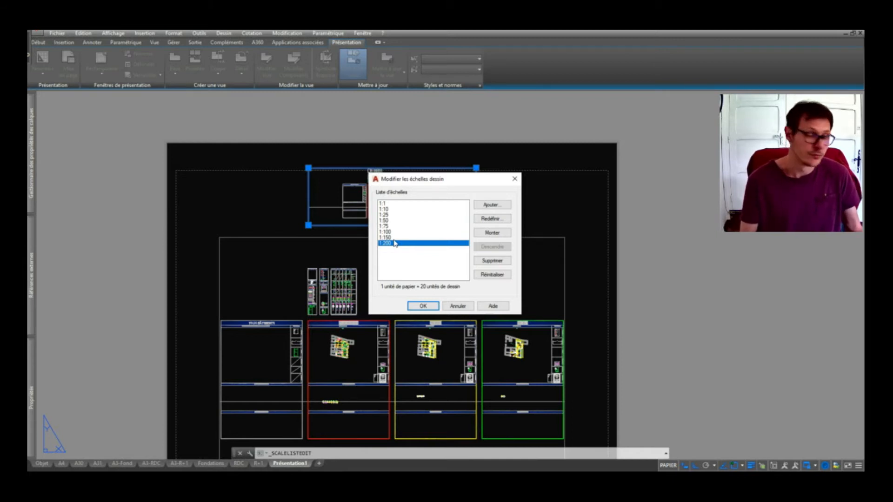
{"action": "left_click", "coordinate": [394, 238]}
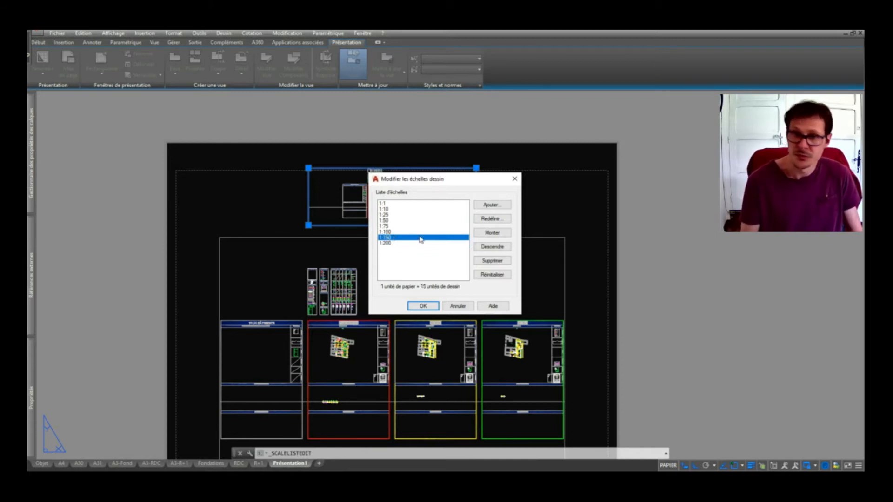
{"action": "left_click", "coordinate": [389, 220]}
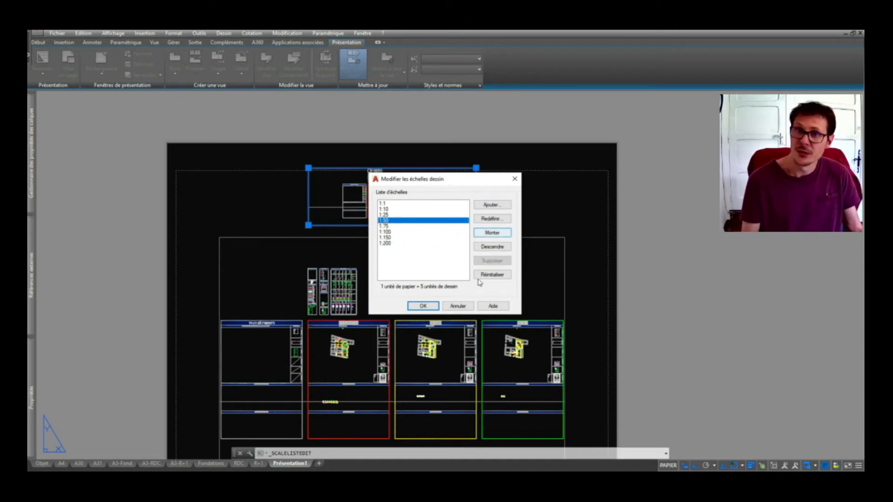
{"action": "key", "text": "Return"}
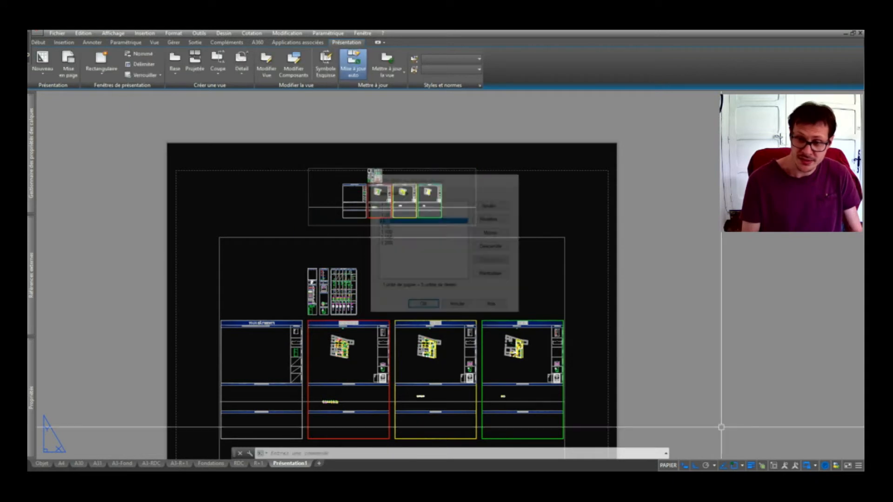
- Inspect the definition of the 1:50 scale with the large viewport selected, and leave without changing it
{"action": "left_click", "coordinate": [552, 227]}
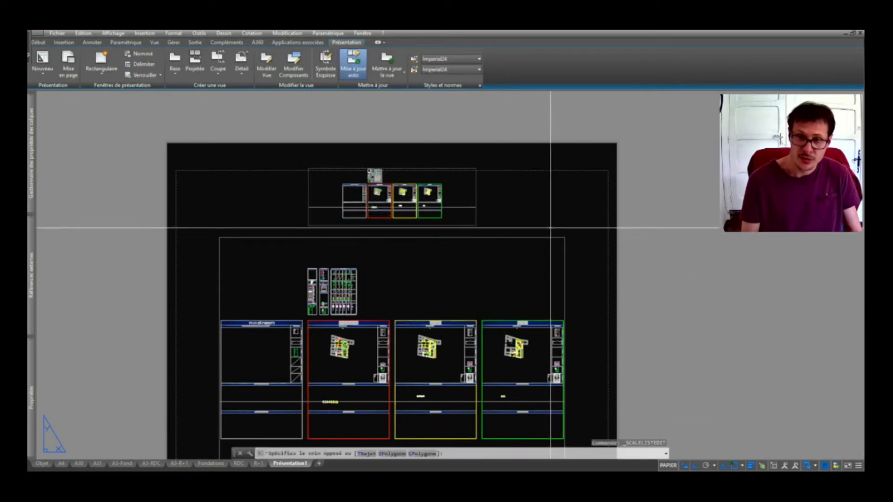
{"action": "left_click", "coordinate": [526, 277]}
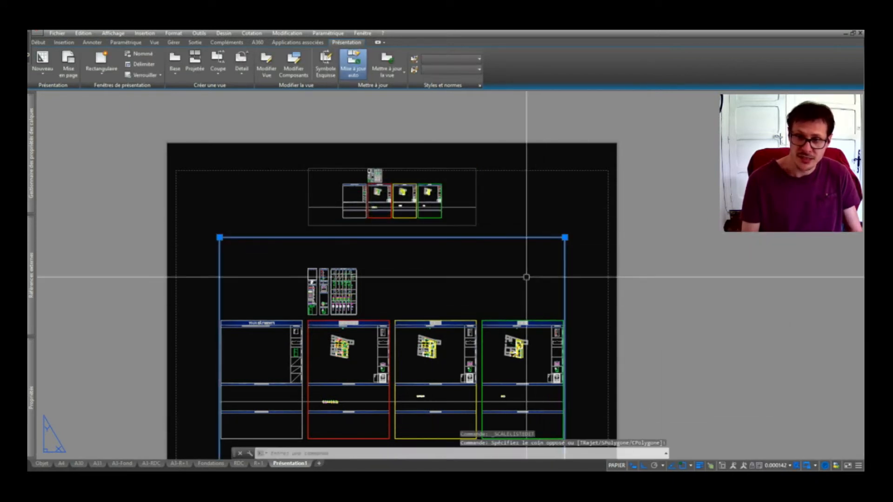
{"action": "left_click", "coordinate": [791, 466]}
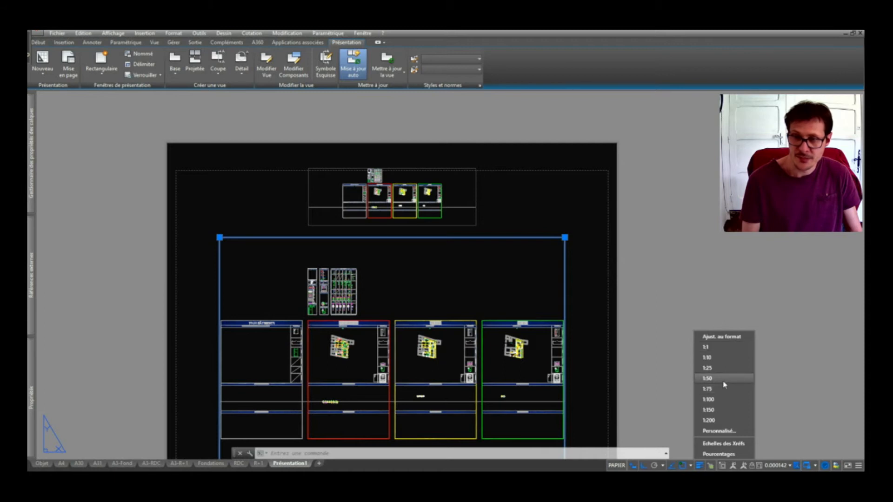
{"action": "left_click", "coordinate": [718, 431]}
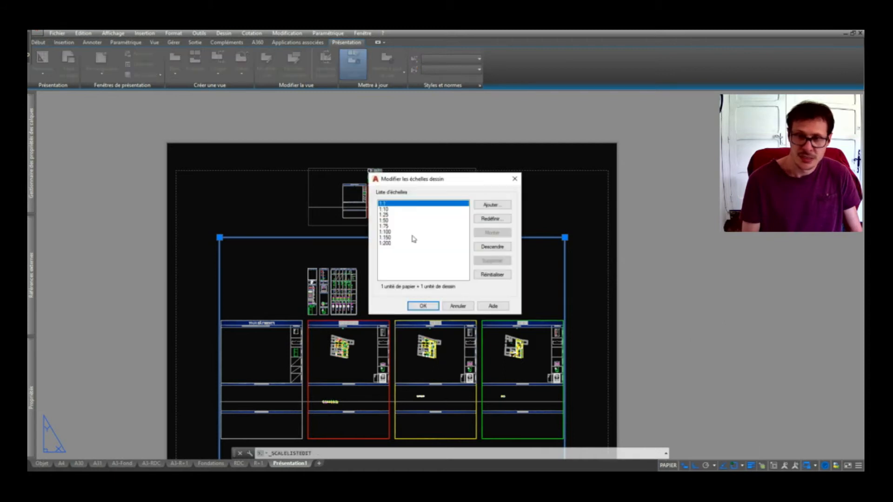
{"action": "left_click", "coordinate": [387, 220]}
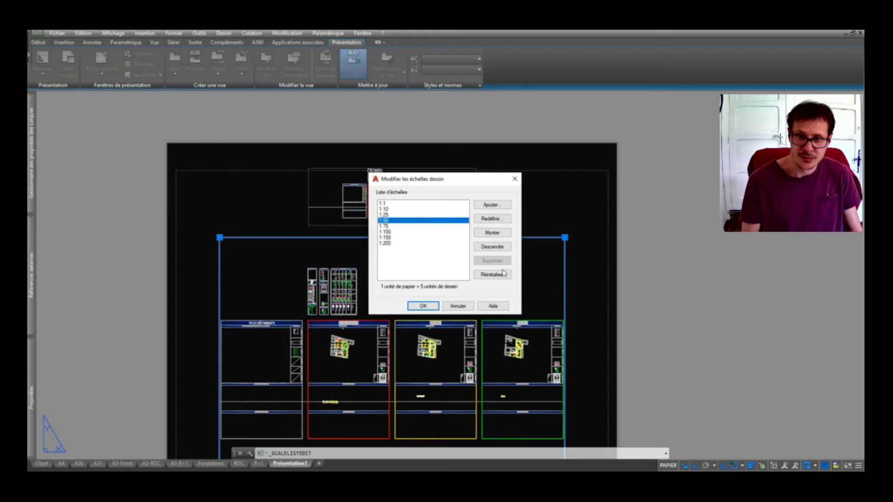
{"action": "left_click", "coordinate": [492, 219]}
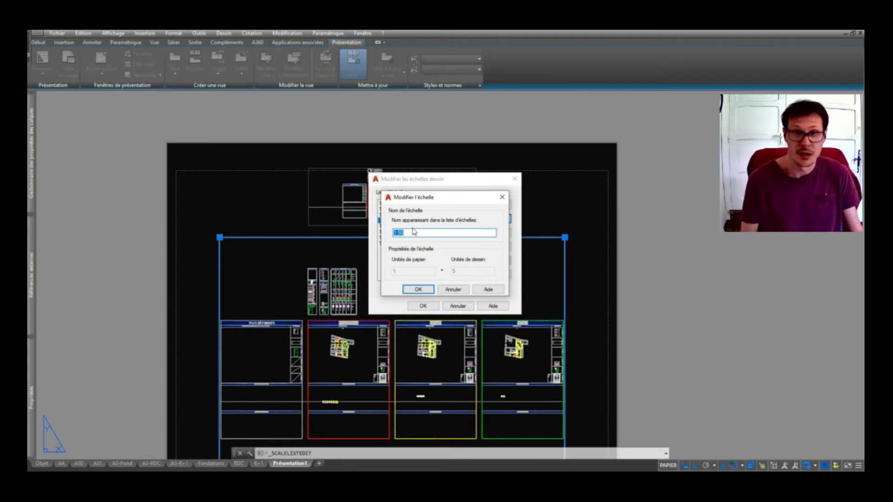
{"action": "key", "text": "Escape"}
{"action": "key", "text": "Escape"}
- Set the scale of the large lower viewport to 1:50
{"action": "left_click", "coordinate": [519, 227]}
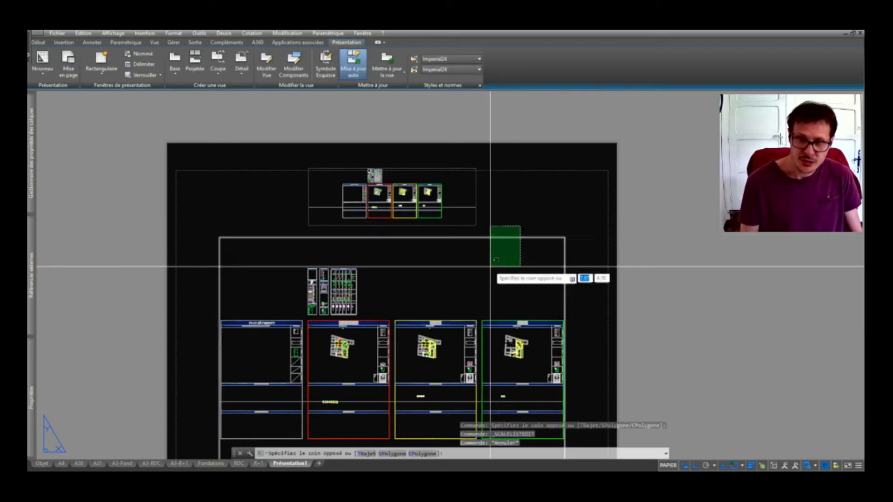
{"action": "left_click", "coordinate": [491, 265]}
{"action": "left_click", "coordinate": [789, 465]}
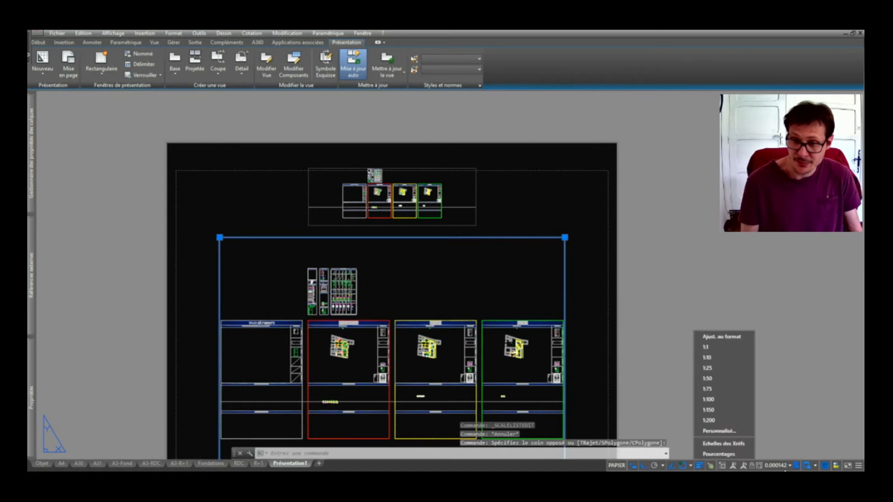
{"action": "left_click", "coordinate": [723, 383]}
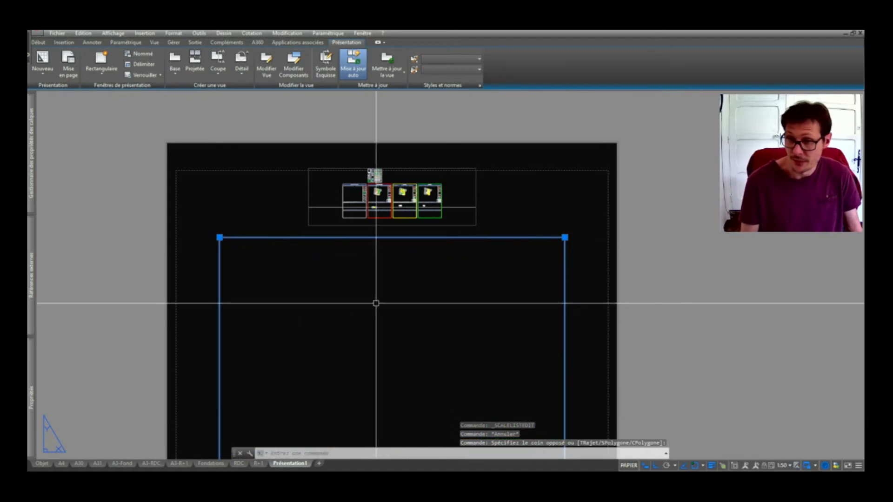
- Activate the large viewport, reframe its model view on the building plan, and return to paper space
{"action": "scroll", "coordinate": [544, 318], "scroll_direction": "down", "scroll_amount": 2}
{"action": "double_click", "coordinate": [544, 318]}
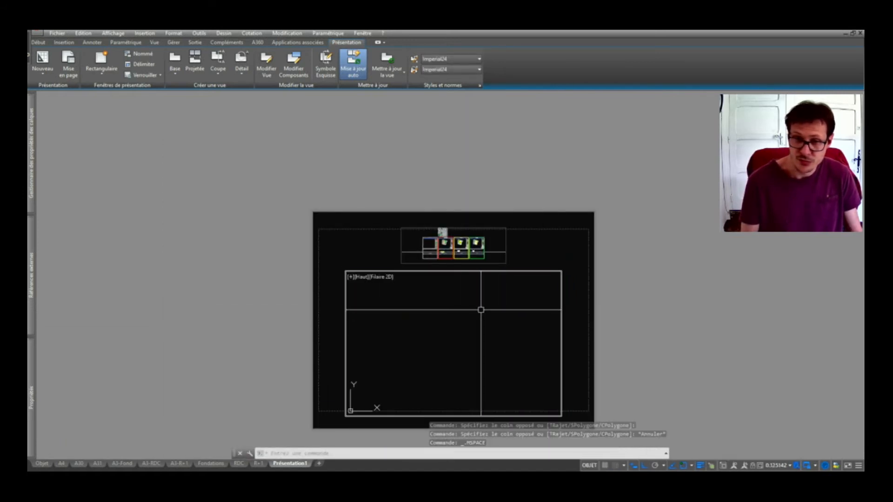
{"action": "scroll", "coordinate": [435, 313], "scroll_direction": "down", "scroll_amount": 10}
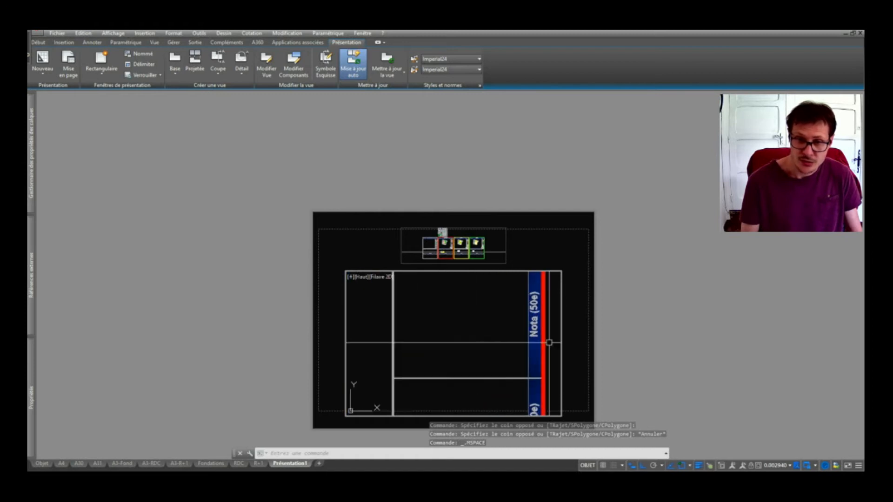
{"action": "middle_click_drag", "start_coordinate": [407, 327], "coordinate": [488, 348]}
{"action": "scroll", "coordinate": [431, 315], "scroll_direction": "up", "scroll_amount": 4}
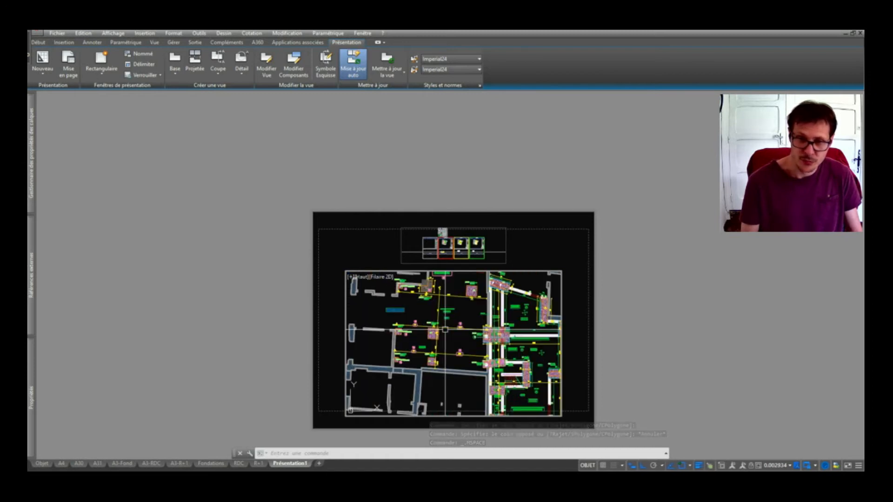
{"action": "double_click", "coordinate": [631, 325]}
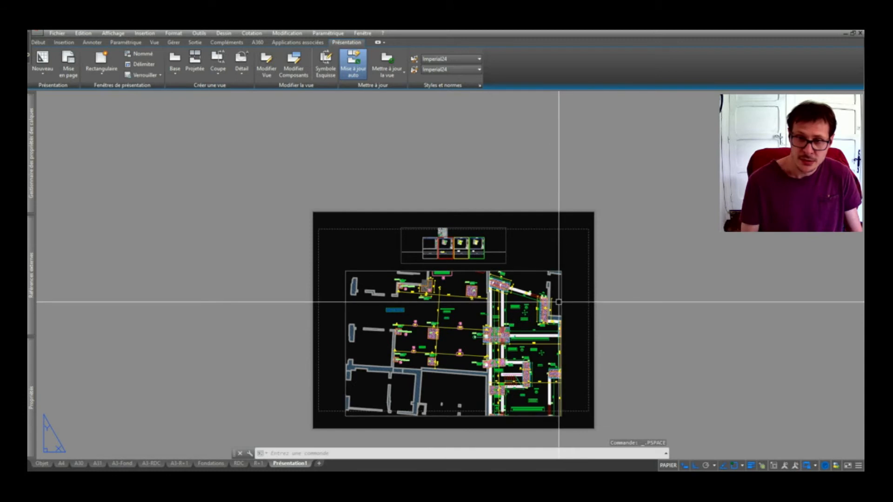
- Reapply the 1:50 scale to the large viewport and deselect it
{"action": "left_click", "coordinate": [560, 304]}
{"action": "left_click", "coordinate": [777, 466]}
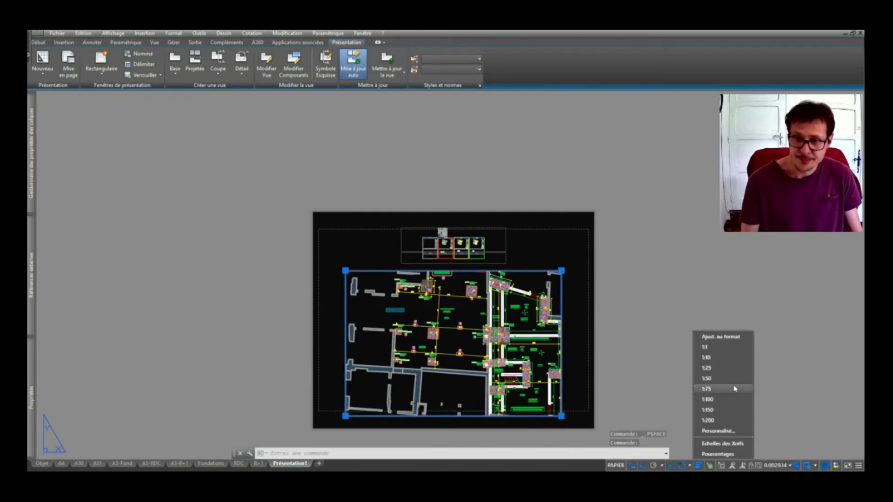
{"action": "left_click", "coordinate": [728, 378]}
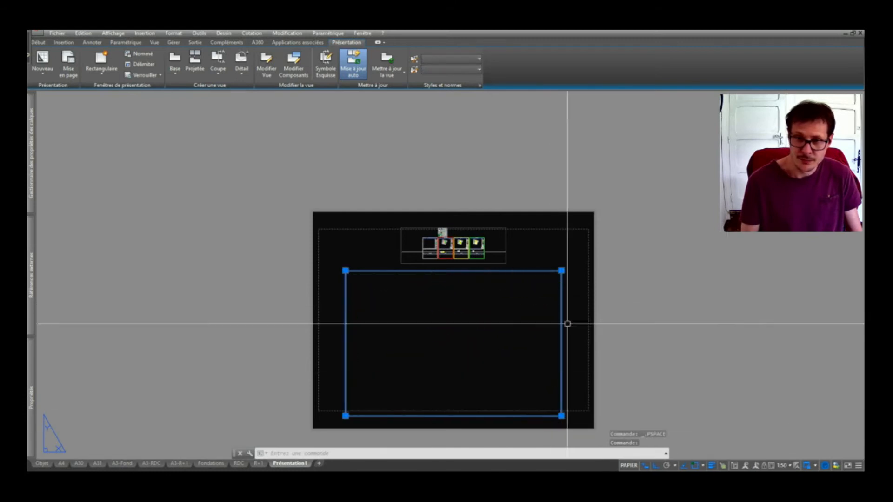
{"action": "key", "text": "Escape"}
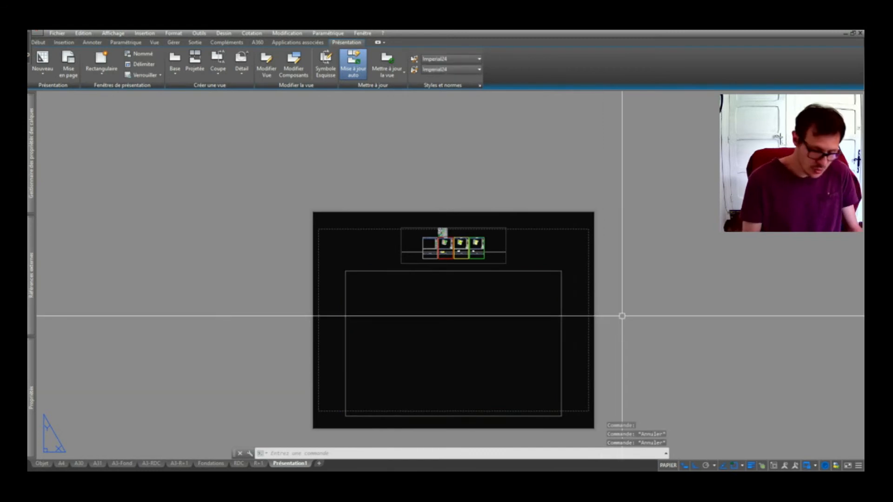
- Set the layout's plotter to DWG To PDF.pc3 and its paper size to ISO A0 (841.00 x 1 189.00 mm)
{"action": "key", "text": "ctrl+p"}
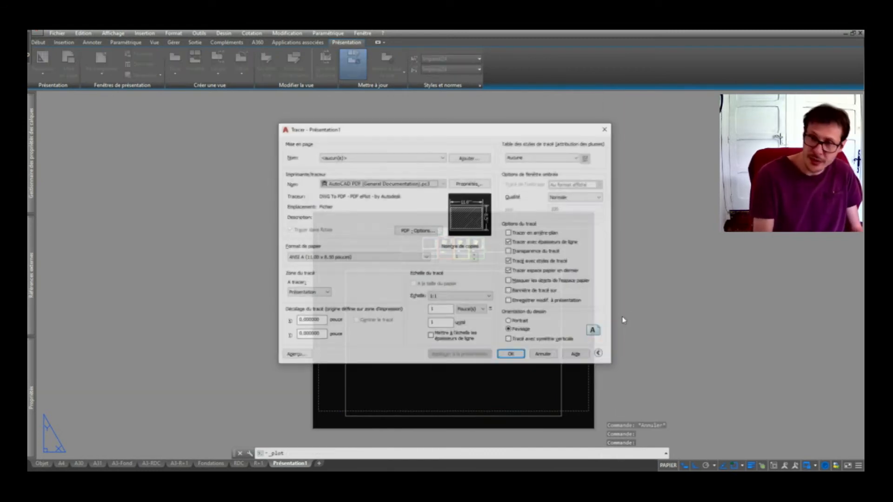
{"action": "left_click", "coordinate": [358, 257]}
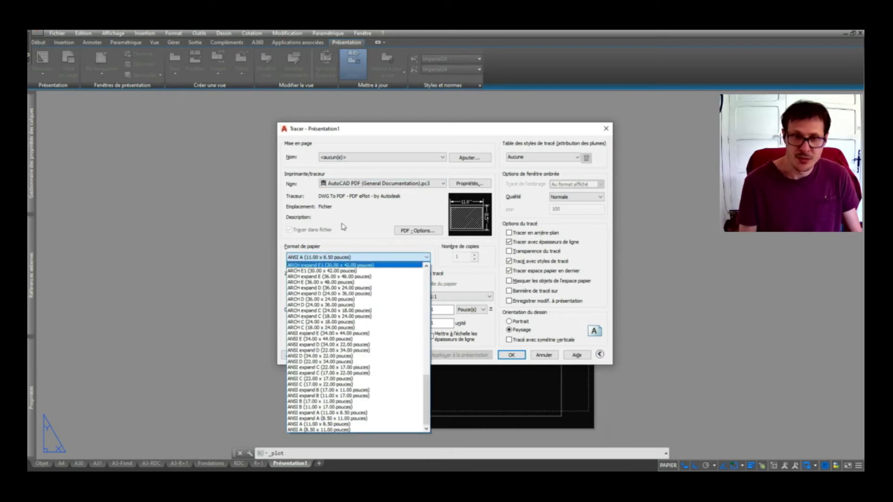
{"action": "left_click", "coordinate": [361, 184]}
{"action": "left_click", "coordinate": [362, 185]}
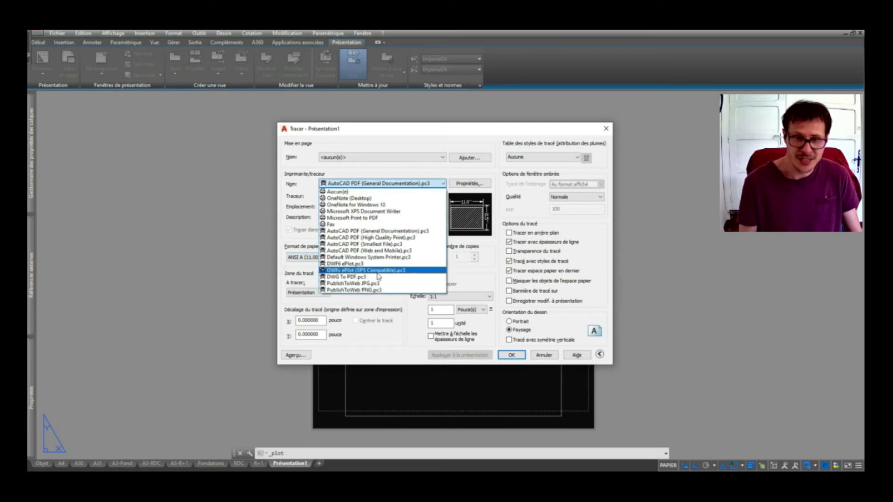
{"action": "left_click", "coordinate": [372, 276]}
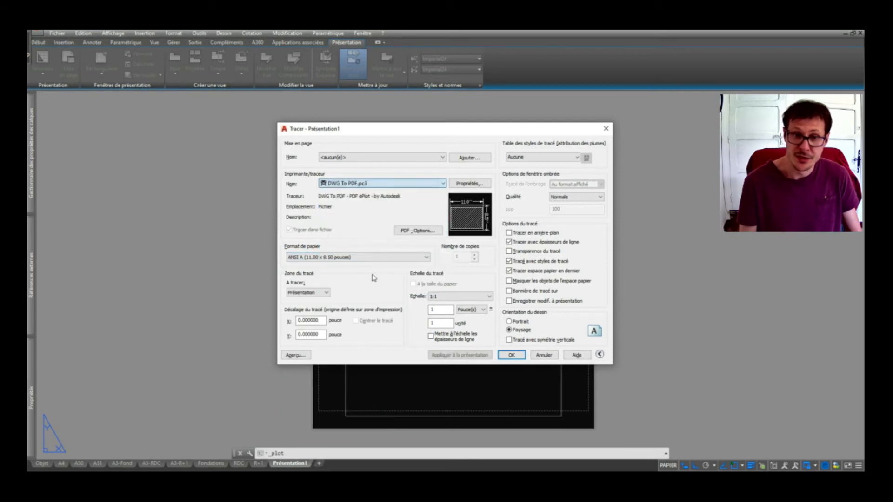
{"action": "left_click", "coordinate": [337, 264]}
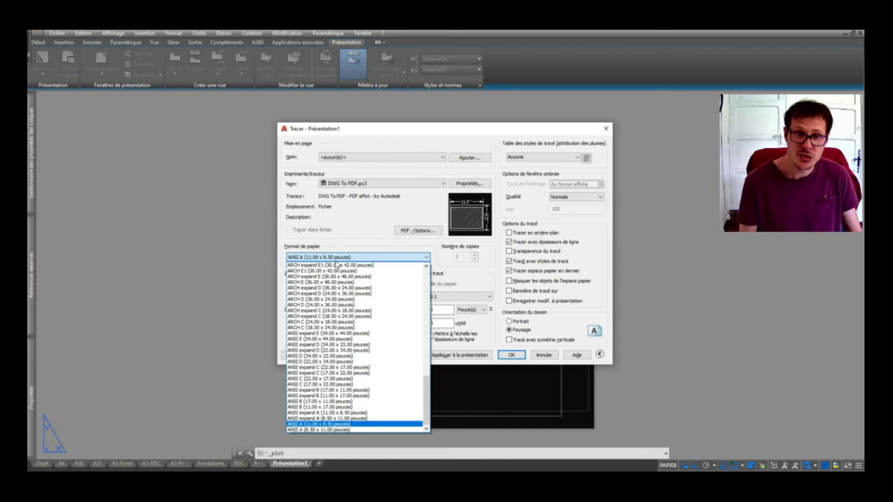
{"action": "scroll", "coordinate": [350, 333], "scroll_direction": "up", "scroll_amount": 5}
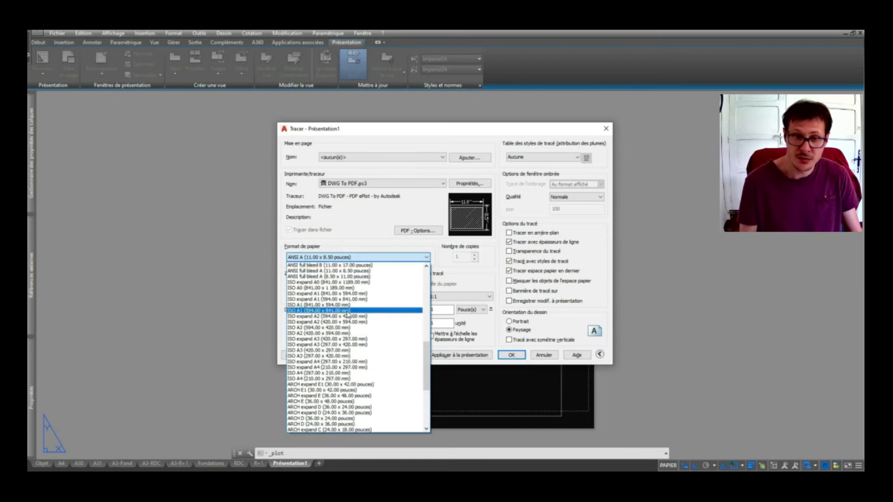
{"action": "left_click", "coordinate": [349, 287]}
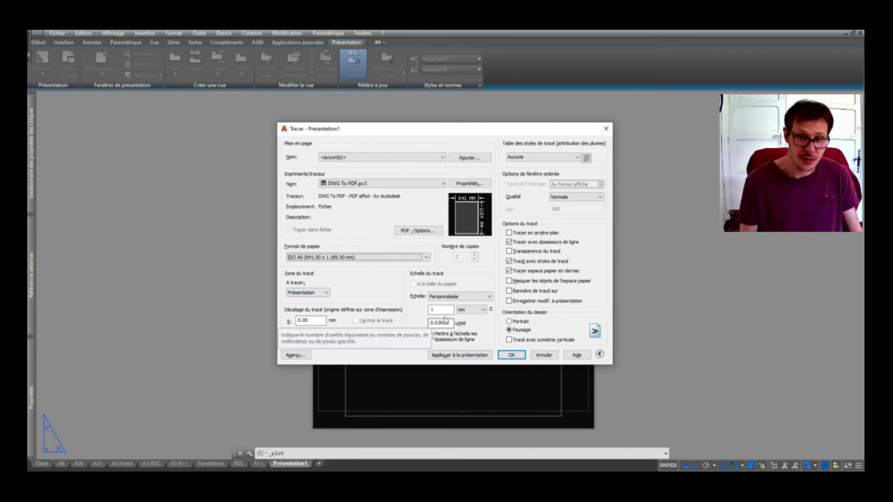
- Set the plot scale to 1 mm = 1 unit, apply it to the layout and close the plot settings without plotting
{"action": "left_click_drag", "start_coordinate": [450, 323], "coordinate": [405, 319]}
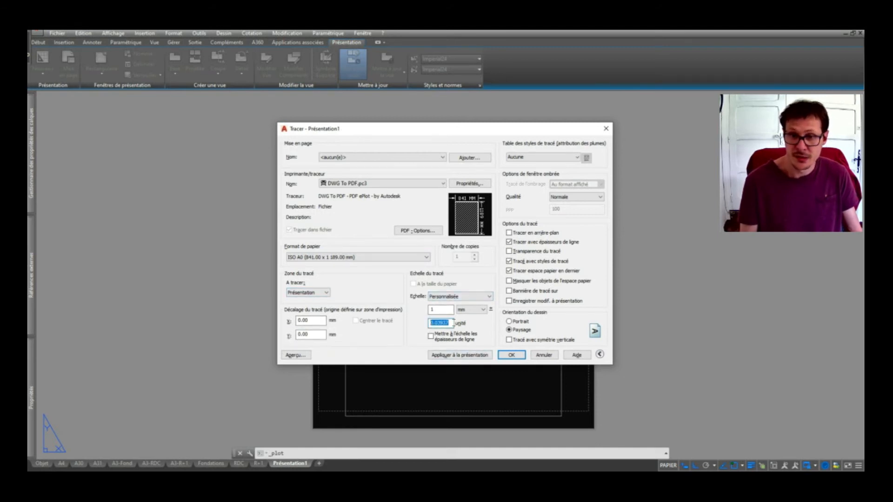
{"action": "type", "text": "1"}
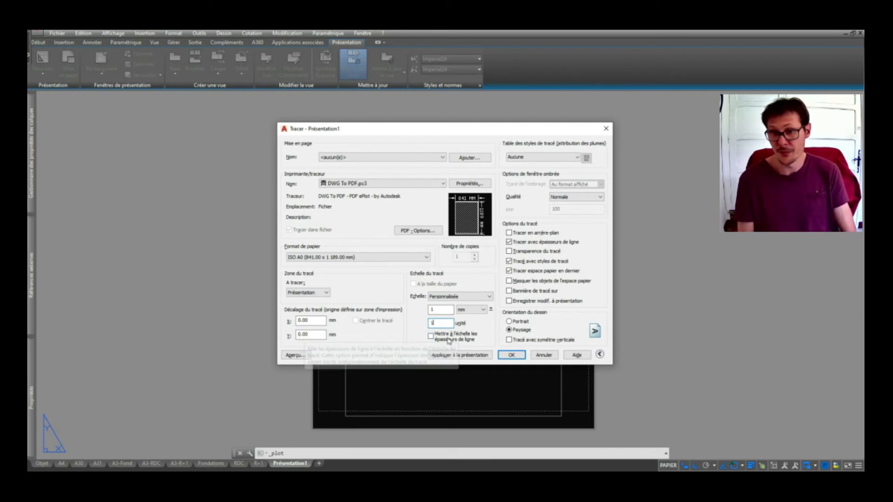
{"action": "left_click", "coordinate": [456, 356]}
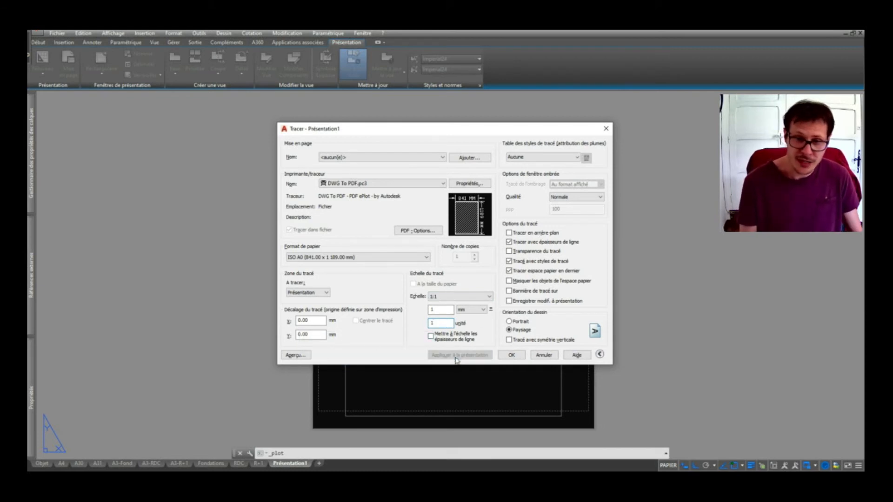
{"action": "left_click", "coordinate": [544, 355]}
- Delete the two old viewports in the lower-left corner of the enlarged sheet
{"action": "scroll", "coordinate": [542, 354], "scroll_direction": "up", "scroll_amount": 3}
{"action": "scroll", "coordinate": [484, 309], "scroll_direction": "down", "scroll_amount": 8}
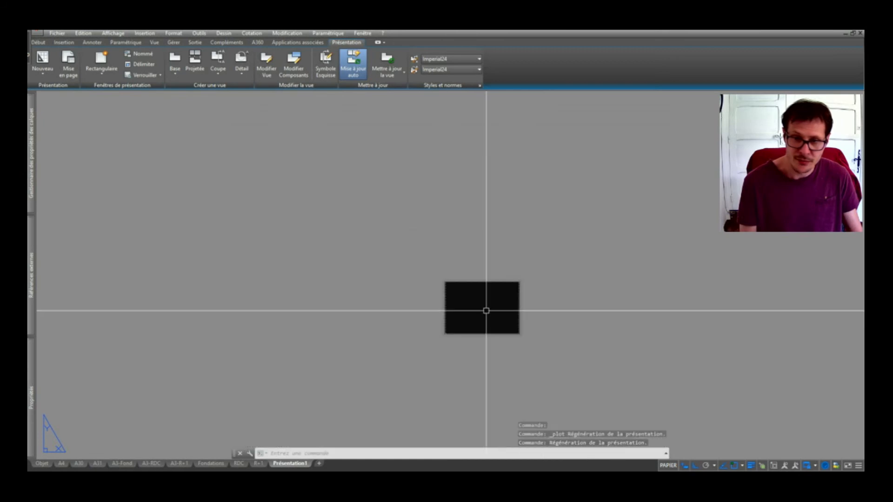
{"action": "middle_click", "coordinate": [492, 312]}
{"action": "scroll", "coordinate": [491, 312], "scroll_direction": "down", "scroll_amount": 8}
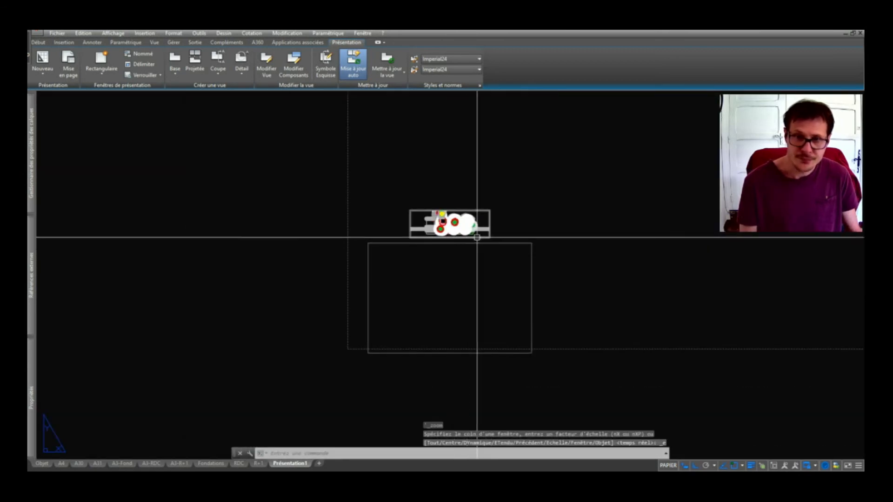
{"action": "left_click", "coordinate": [476, 254]}
{"action": "key", "text": "Delete"}
{"action": "left_click", "coordinate": [490, 255]}
{"action": "left_click", "coordinate": [487, 259]}
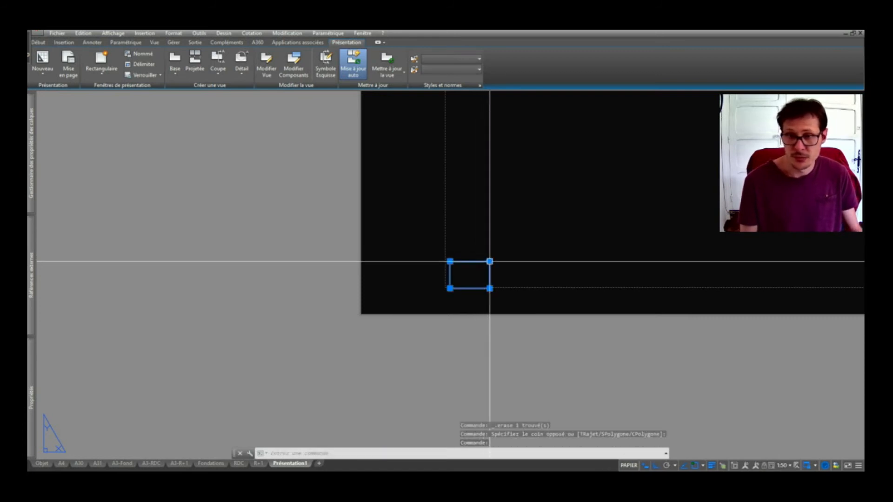
{"action": "scroll", "coordinate": [344, 286], "scroll_direction": "down", "scroll_amount": 10}
{"action": "scroll", "coordinate": [357, 339], "scroll_direction": "down", "scroll_amount": 5}
{"action": "scroll", "coordinate": [376, 299], "scroll_direction": "up", "scroll_amount": 4}
{"action": "key", "text": "Delete"}
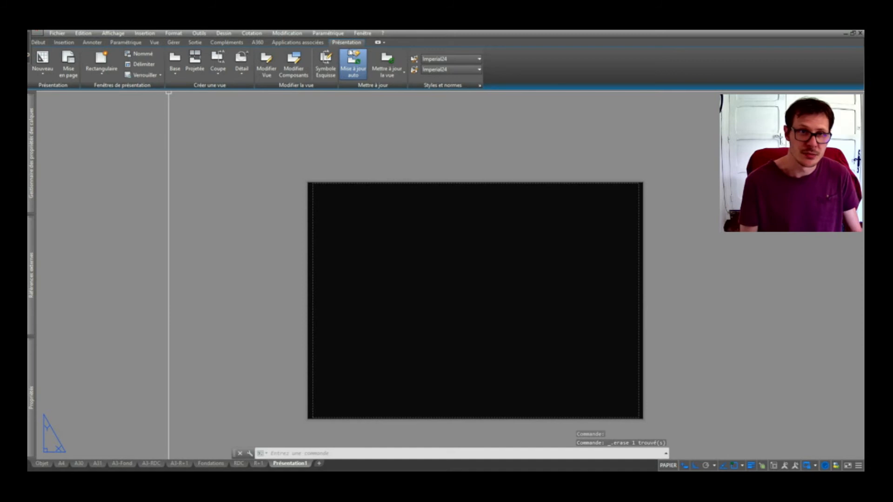
- Create a large rectangular viewport across the lower two thirds of the A0 sheet
{"action": "left_click", "coordinate": [101, 60]}
{"action": "left_click", "coordinate": [340, 252]}
{"action": "left_click", "coordinate": [621, 410]}
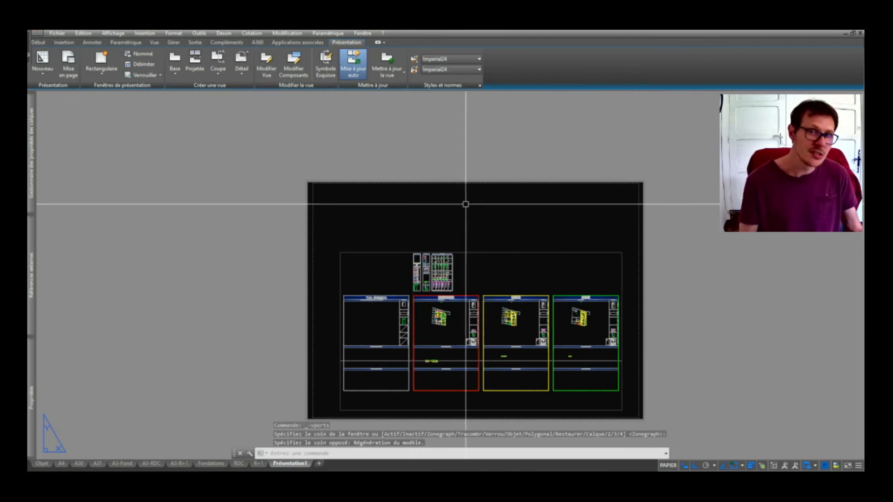
- Create a second, flatter rectangular viewport above the large one, along the sheet's upper edge
{"action": "key", "text": "Return"}
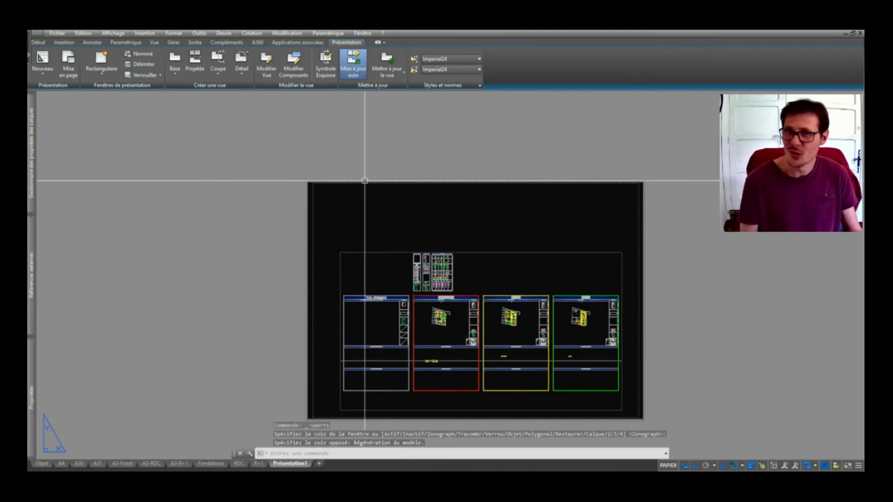
{"action": "left_click", "coordinate": [351, 187]}
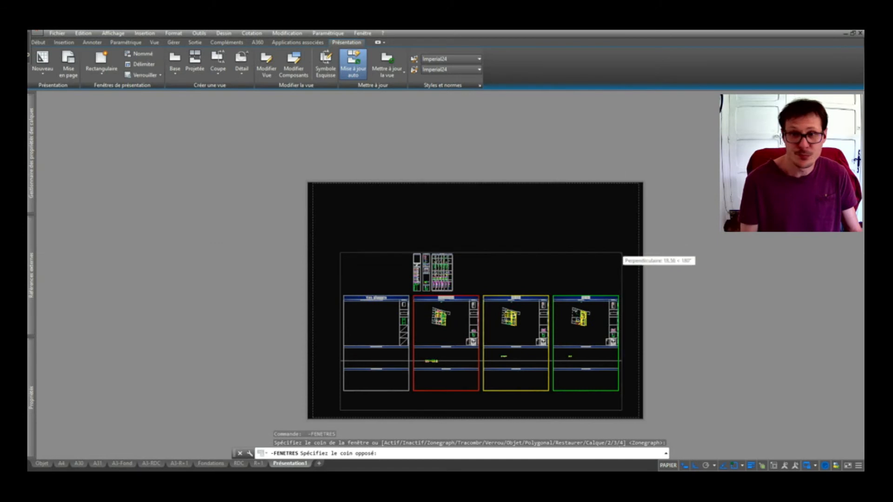
{"action": "scroll", "coordinate": [622, 259], "scroll_direction": "up", "scroll_amount": 3}
{"action": "left_click", "coordinate": [604, 249]}
{"action": "scroll", "coordinate": [516, 256], "scroll_direction": "down", "scroll_amount": 3}
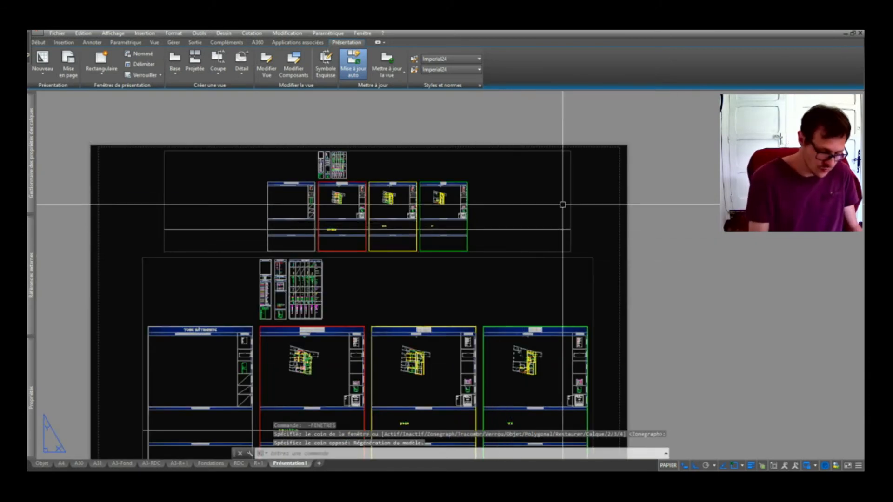
- Review the layout's paper size in the plot settings and leave without plotting
{"action": "key", "text": "ctrl+p"}
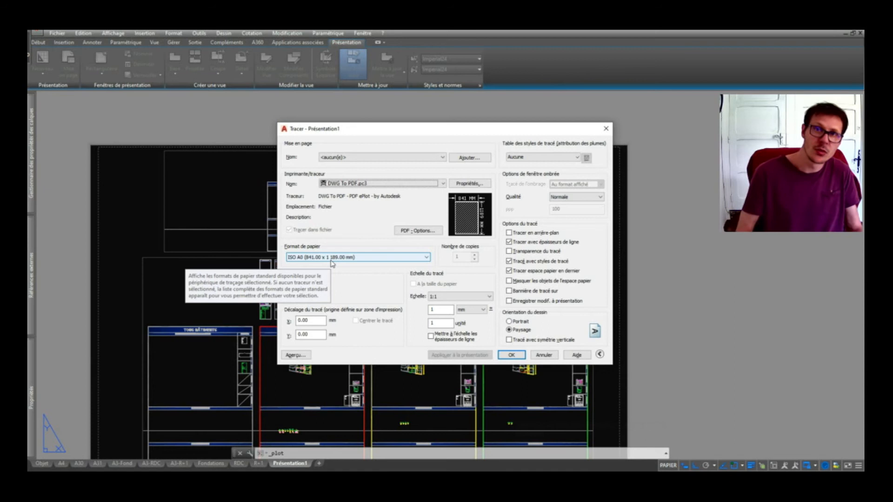
{"action": "key", "text": "Escape"}
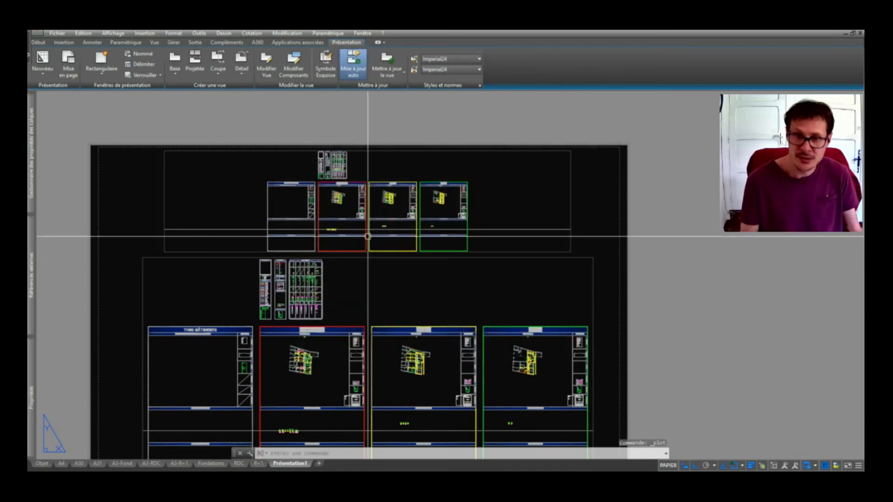
- Set the scale of the large lower viewport to 1:50
{"action": "left_click", "coordinate": [606, 269]}
{"action": "left_click", "coordinate": [588, 278]}
{"action": "middle_click_drag", "start_coordinate": [588, 278], "coordinate": [560, 229]}
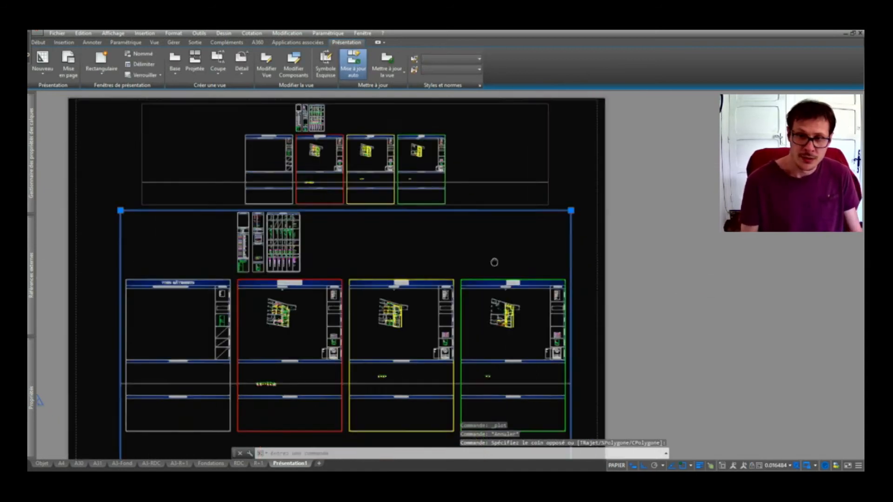
{"action": "left_click", "coordinate": [779, 467]}
{"action": "left_click", "coordinate": [736, 381]}
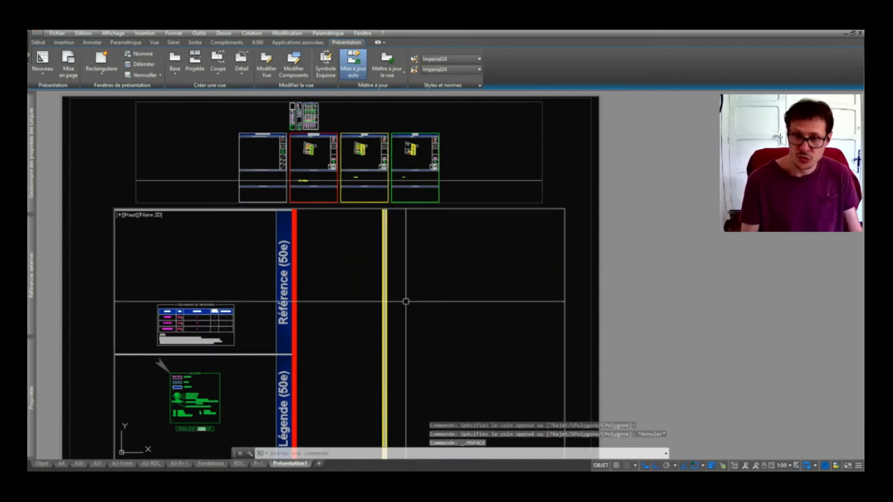
- Bring the foundation plan into the lower viewport at its 1:50 scale, and return to paper space
{"action": "middle_click_drag", "start_coordinate": [240, 260], "coordinate": [242, 305]}
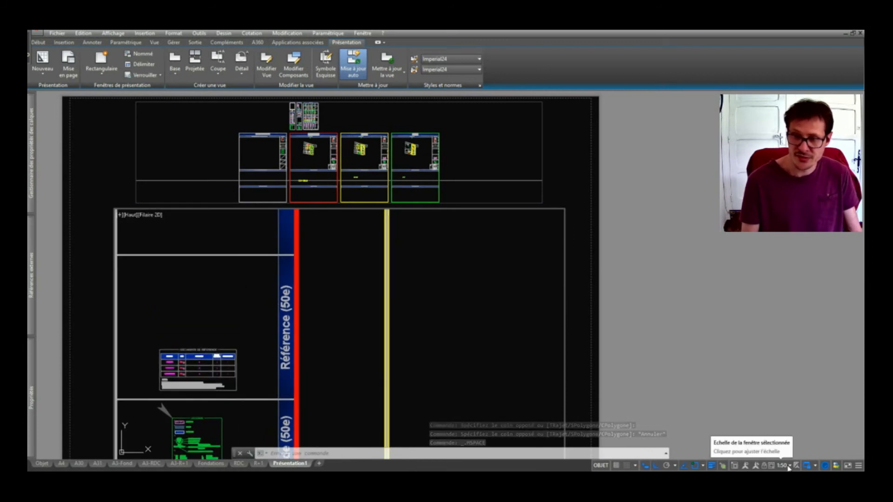
{"action": "middle_click_drag", "start_coordinate": [267, 264], "coordinate": [716, 372]}
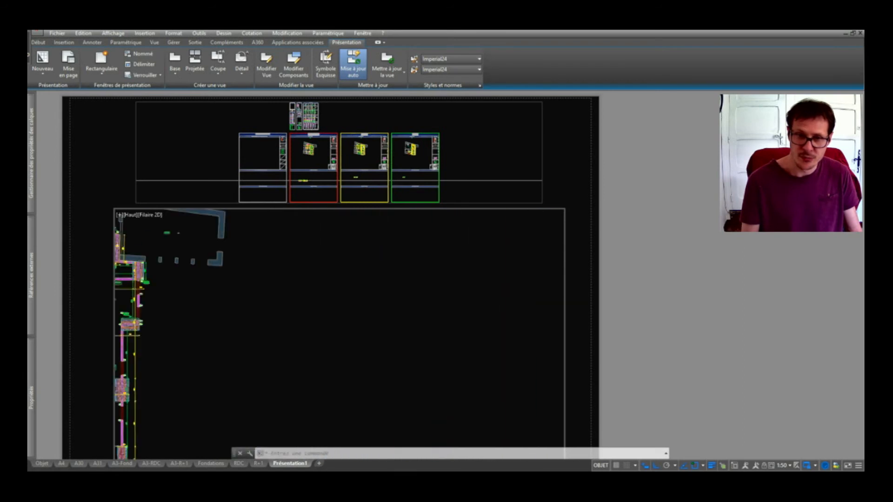
{"action": "middle_click_drag", "start_coordinate": [330, 408], "coordinate": [621, 420]}
{"action": "middle_click_drag", "start_coordinate": [351, 334], "coordinate": [361, 355]}
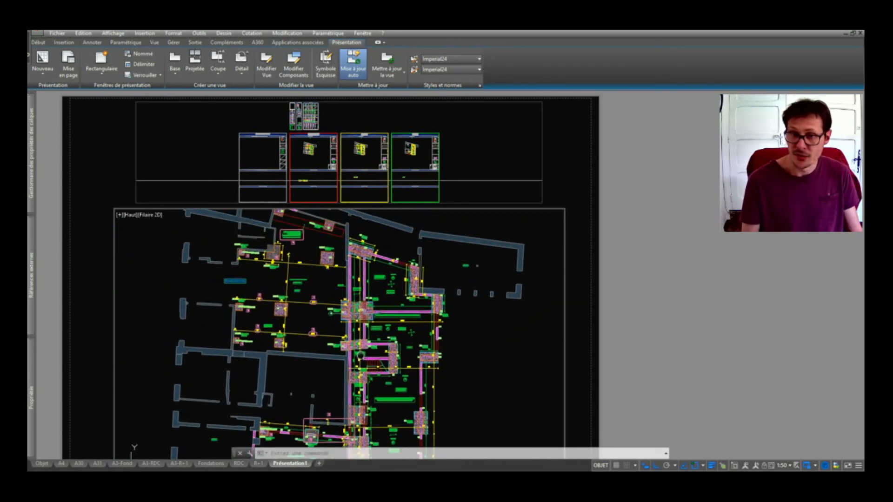
{"action": "double_click", "coordinate": [690, 285]}
- Stretch the lower viewport's left edge inward to the plan's central wall line and deselect it
{"action": "scroll", "coordinate": [379, 229], "scroll_direction": "down", "scroll_amount": 6}
{"action": "scroll", "coordinate": [392, 231], "scroll_direction": "up", "scroll_amount": 4}
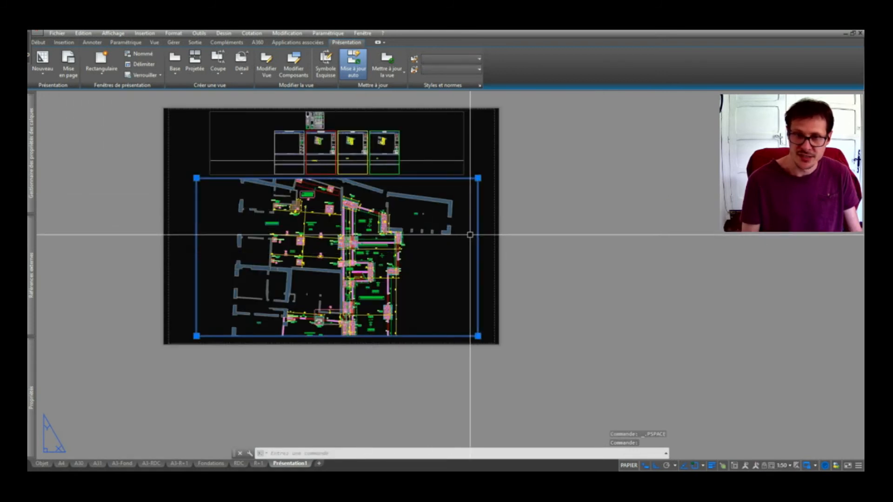
{"action": "middle_click_drag", "start_coordinate": [468, 233], "coordinate": [466, 301]}
{"action": "key", "text": "Escape"}
{"action": "left_click", "coordinate": [476, 245]}
{"action": "left_click", "coordinate": [198, 246]}
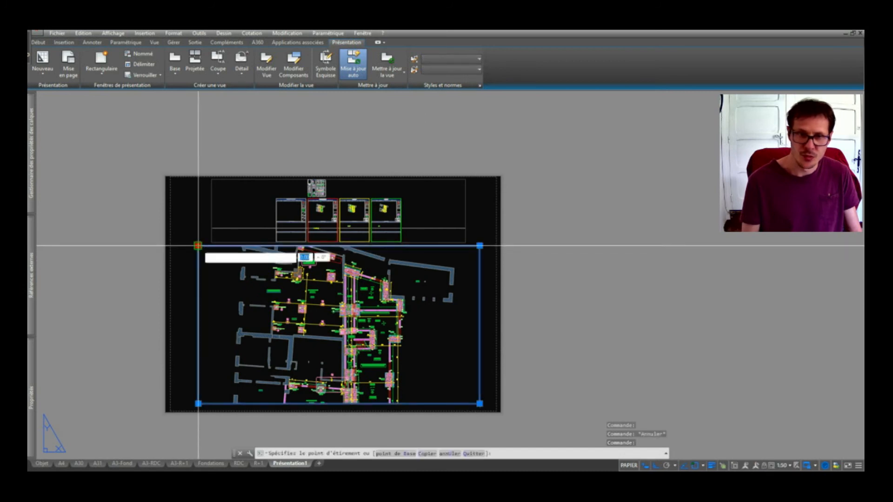
{"action": "scroll", "coordinate": [326, 219], "scroll_direction": "up", "scroll_amount": 4}
{"action": "left_click", "coordinate": [336, 221]}
{"action": "scroll", "coordinate": [395, 239], "scroll_direction": "down", "scroll_amount": 4}
{"action": "key", "text": "Escape"}
{"action": "key", "text": "Escape"}
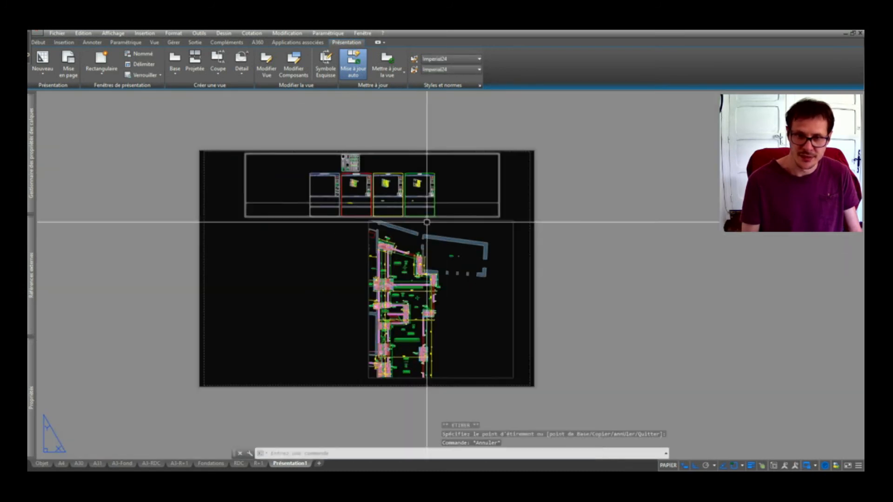
- Stretch the lower viewport's right edge inward to just past the plan's right-hand walls and deselect it
{"action": "left_click", "coordinate": [513, 224]}
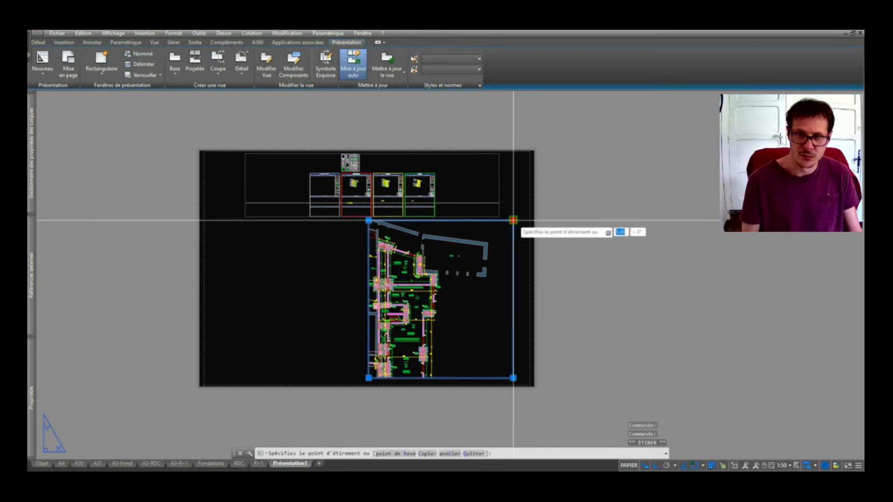
{"action": "left_click", "coordinate": [450, 265]}
{"action": "left_click", "coordinate": [450, 220]}
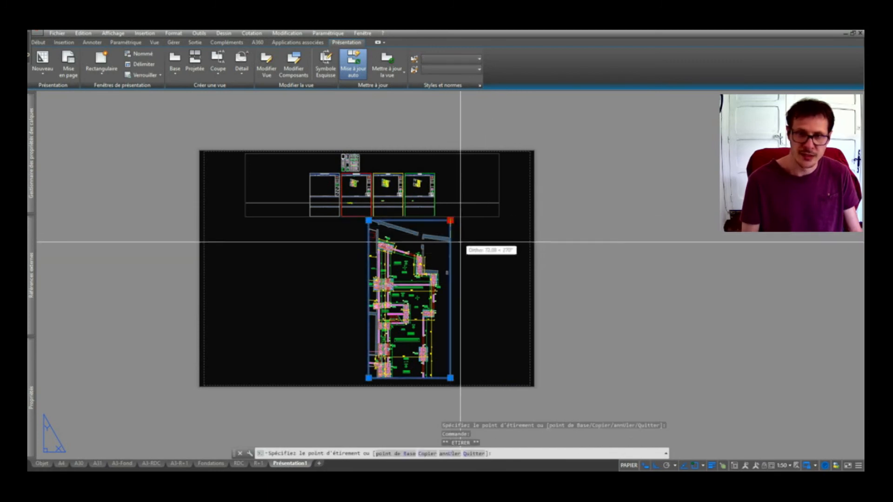
{"action": "left_click", "coordinate": [464, 229]}
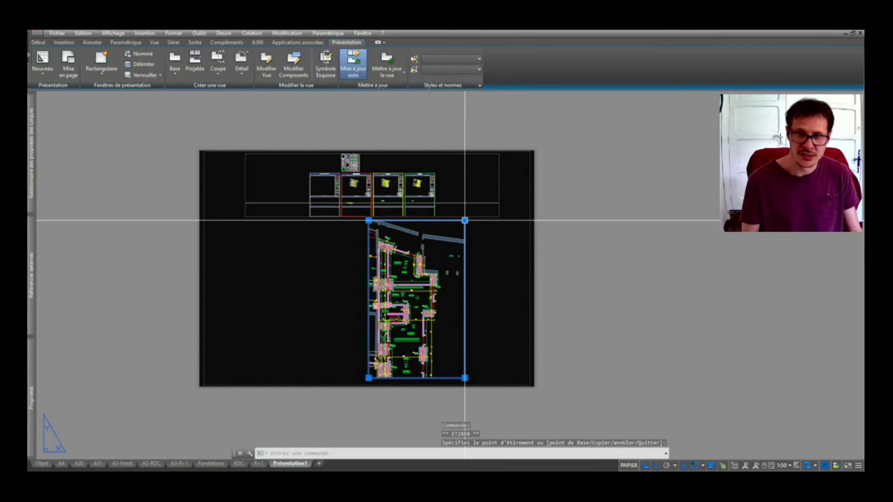
{"action": "key", "text": "Escape"}
{"action": "key", "text": "Escape"}
- Frame the typical section details "Coupe type sur L1" to "L4" in the upper viewport, and return to paper space
{"action": "scroll", "coordinate": [479, 201], "scroll_direction": "up", "scroll_amount": 2}
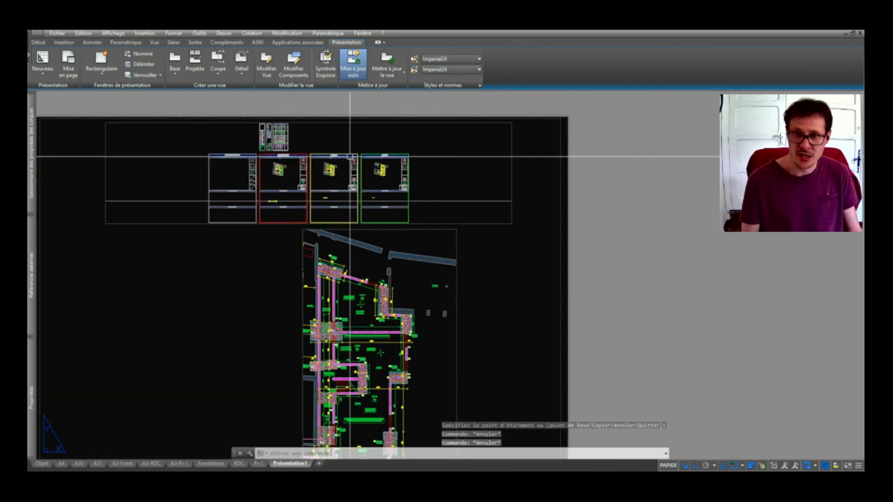
{"action": "double_click", "coordinate": [370, 179]}
{"action": "scroll", "coordinate": [376, 191], "scroll_direction": "up", "scroll_amount": 3}
{"action": "middle_click_drag", "start_coordinate": [377, 191], "coordinate": [355, 155]}
{"action": "scroll", "coordinate": [344, 197], "scroll_direction": "up", "scroll_amount": 12}
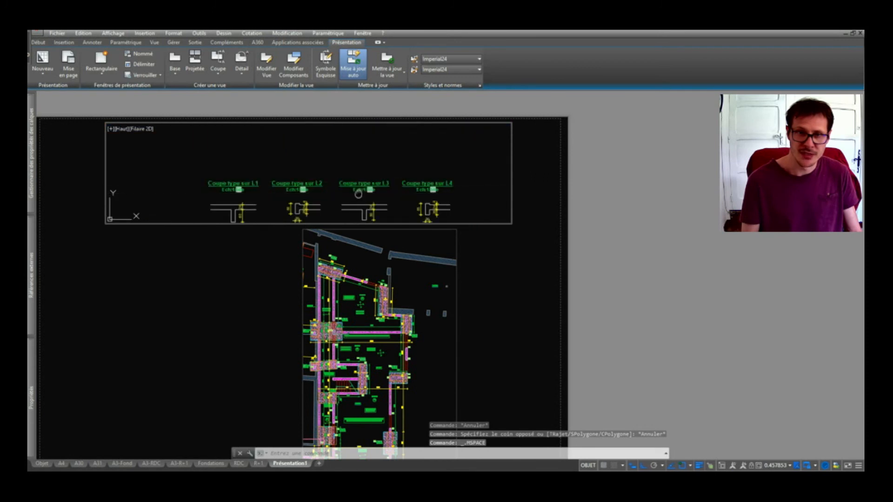
{"action": "middle_click_drag", "start_coordinate": [358, 194], "coordinate": [367, 167]}
{"action": "double_click", "coordinate": [519, 175]}
- Try the section details' upper viewport at 1:25, settle on a scale of 1:50, and deselect it
{"action": "left_click", "coordinate": [516, 167]}
{"action": "left_click", "coordinate": [498, 187]}
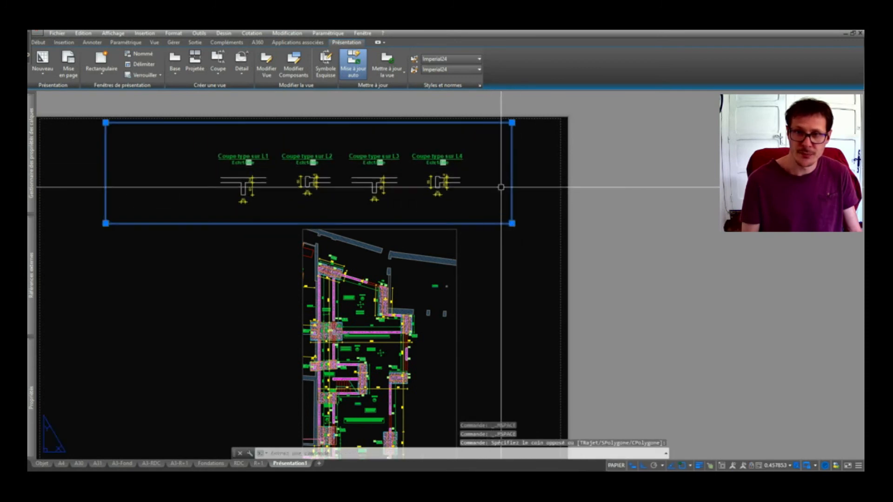
{"action": "left_click", "coordinate": [774, 466]}
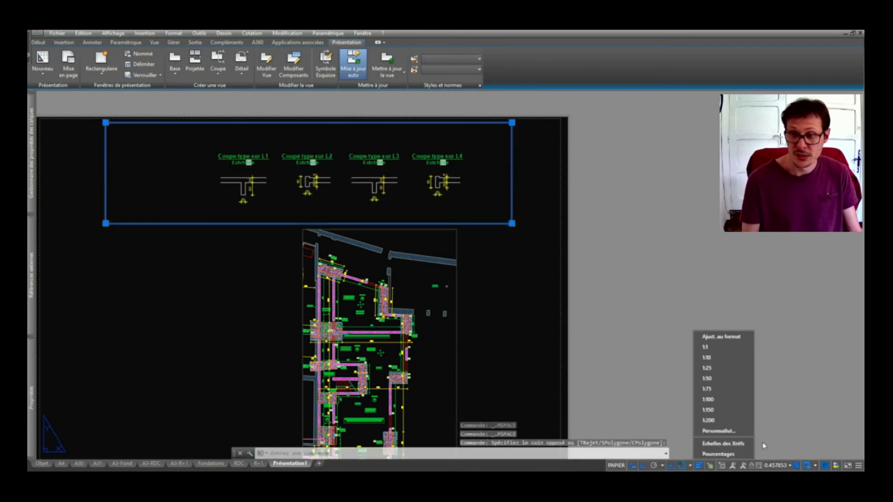
{"action": "left_click", "coordinate": [723, 377]}
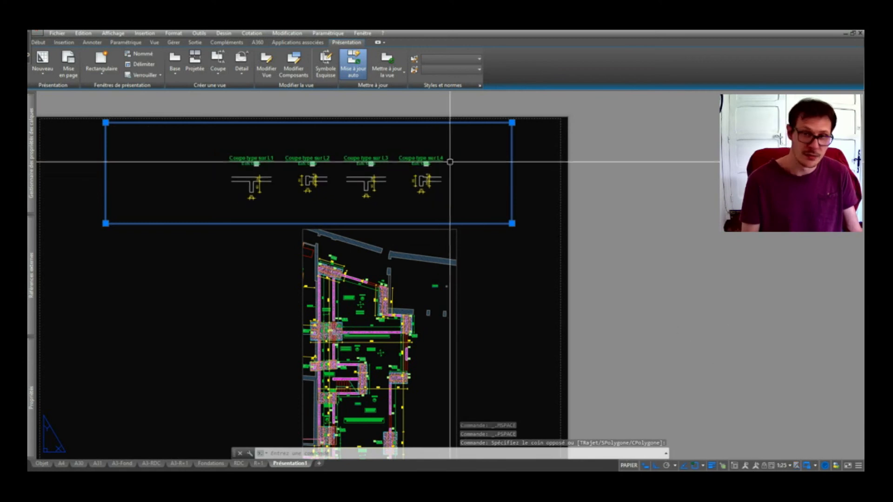
{"action": "left_click", "coordinate": [782, 466]}
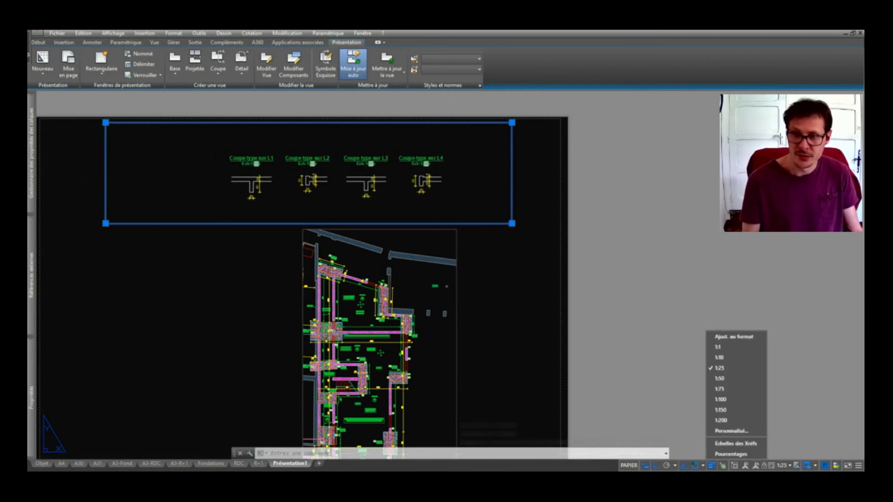
{"action": "left_click", "coordinate": [743, 382]}
{"action": "left_click", "coordinate": [525, 197]}
{"action": "left_click", "coordinate": [537, 205]}
{"action": "key", "text": "Escape"}
- Shrink the upper viewport on all four sides to a compact frame around the section details and deselect it
{"action": "left_click", "coordinate": [527, 163]}
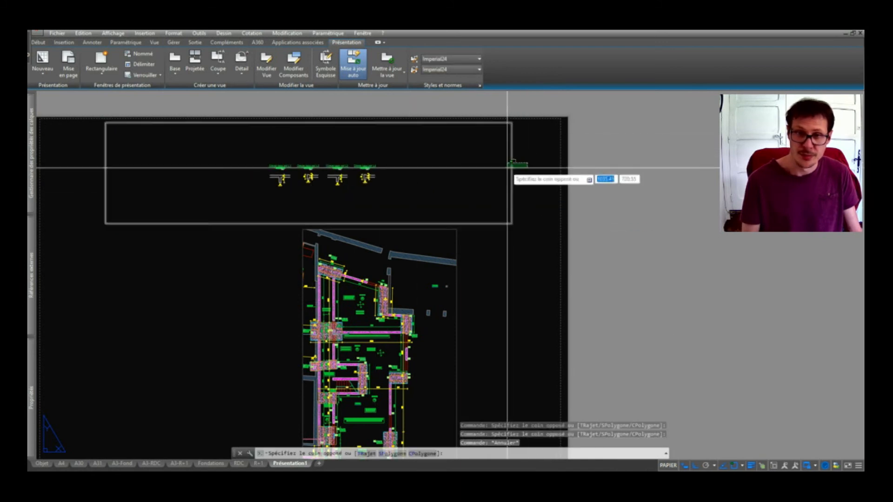
{"action": "left_click", "coordinate": [507, 168]}
{"action": "left_click", "coordinate": [404, 122]}
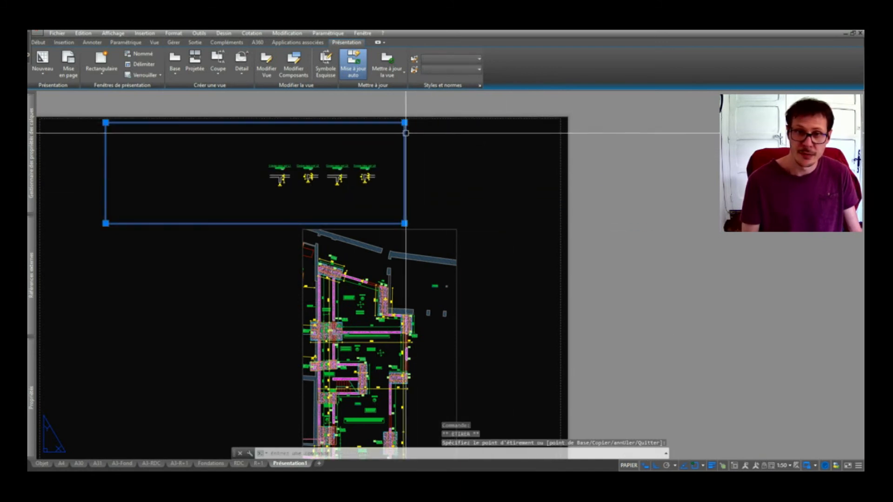
{"action": "left_click", "coordinate": [404, 122]}
{"action": "left_click", "coordinate": [411, 145]}
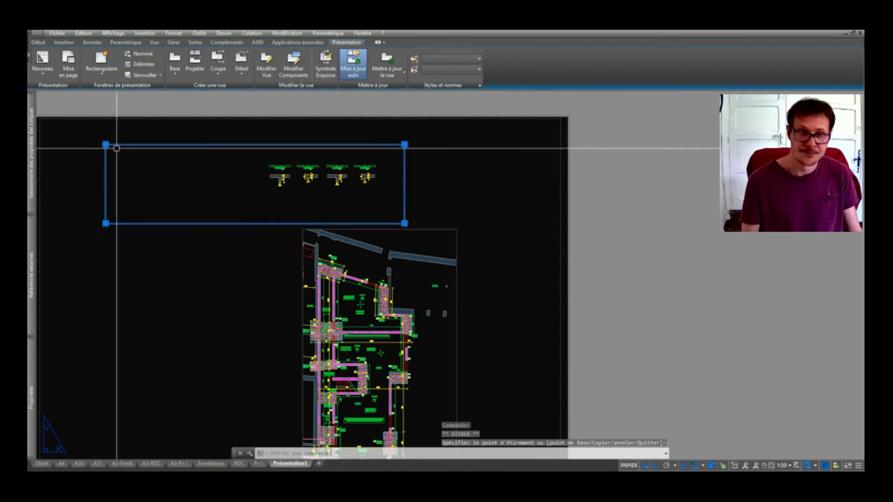
{"action": "left_click", "coordinate": [243, 145]}
{"action": "left_click", "coordinate": [404, 224]}
{"action": "key", "text": "Escape"}
- Preview the A0 layout's plot to PDF with no plot style table assigned, and leave the preview
{"action": "middle_click_drag", "start_coordinate": [125, 433], "coordinate": [286, 438]}
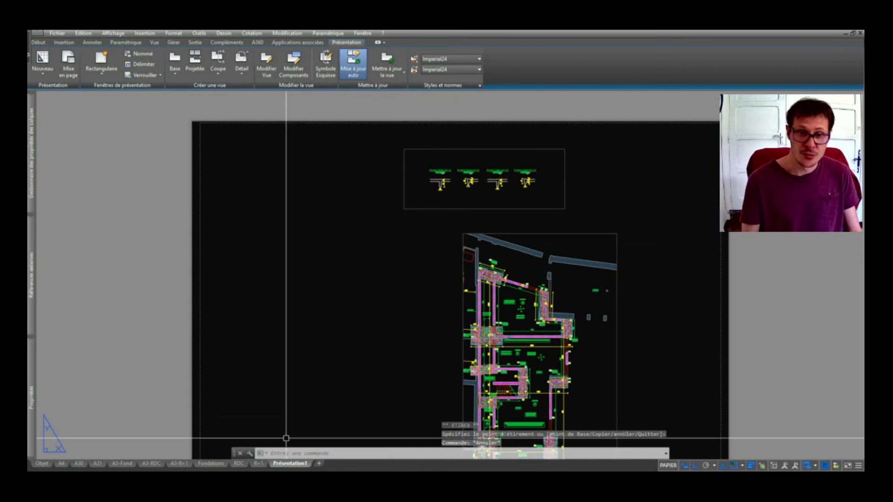
{"action": "middle_click_drag", "start_coordinate": [433, 384], "coordinate": [302, 372]}
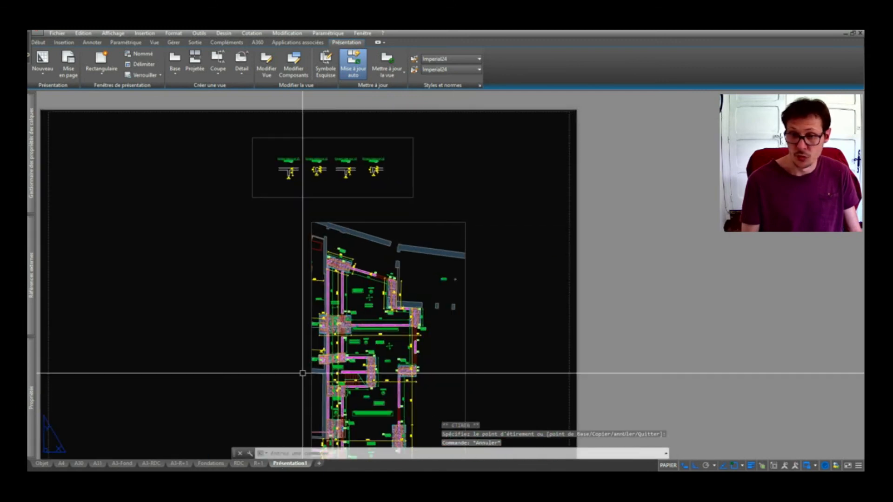
{"action": "key", "text": "ctrl+p"}
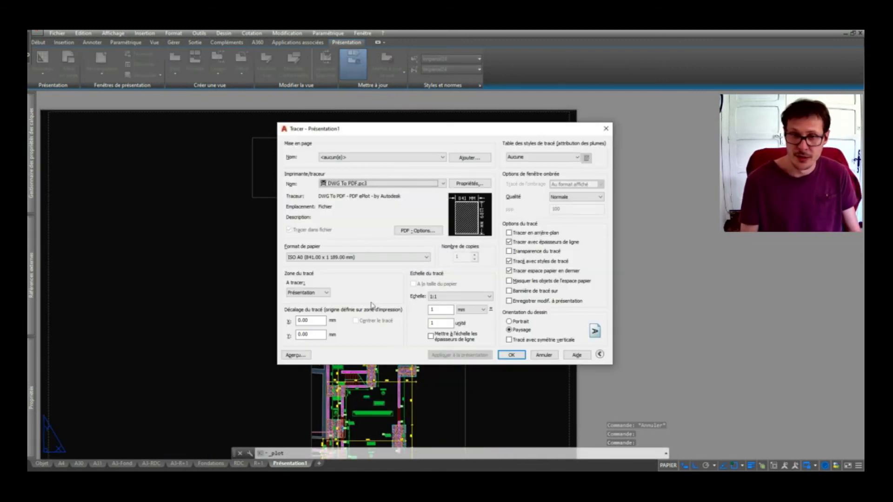
{"action": "left_click", "coordinate": [294, 356]}
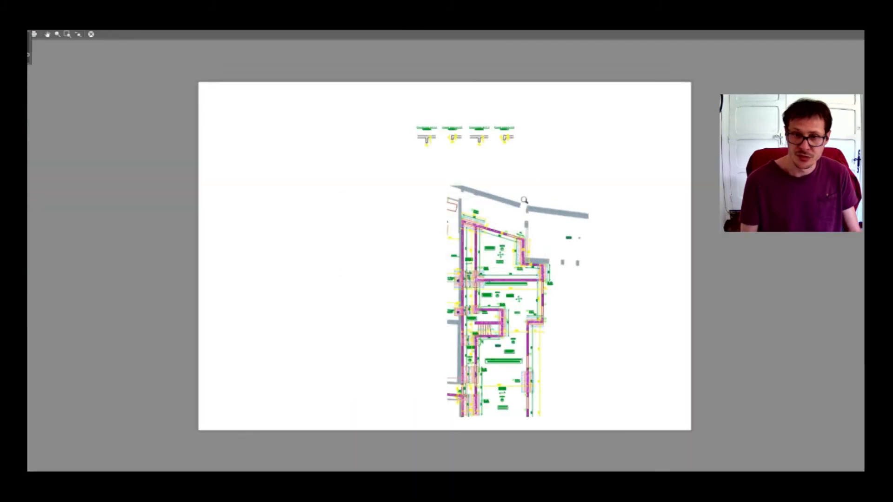
{"action": "key", "text": "Escape"}
- Choose the BA-1-50e.ctb plot style table, examine the foundation plan up close in the plot preview, and cancel plotting
{"action": "left_click", "coordinate": [537, 157]}
{"action": "left_click", "coordinate": [531, 203]}
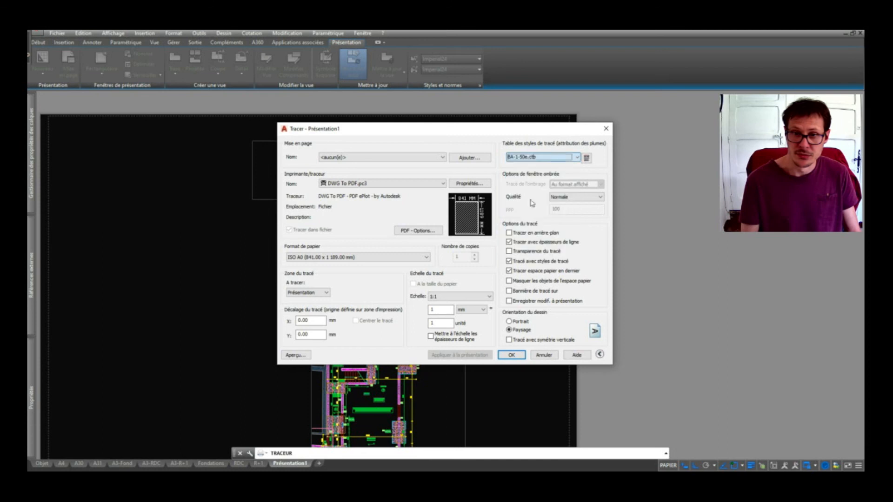
{"action": "left_click", "coordinate": [302, 356]}
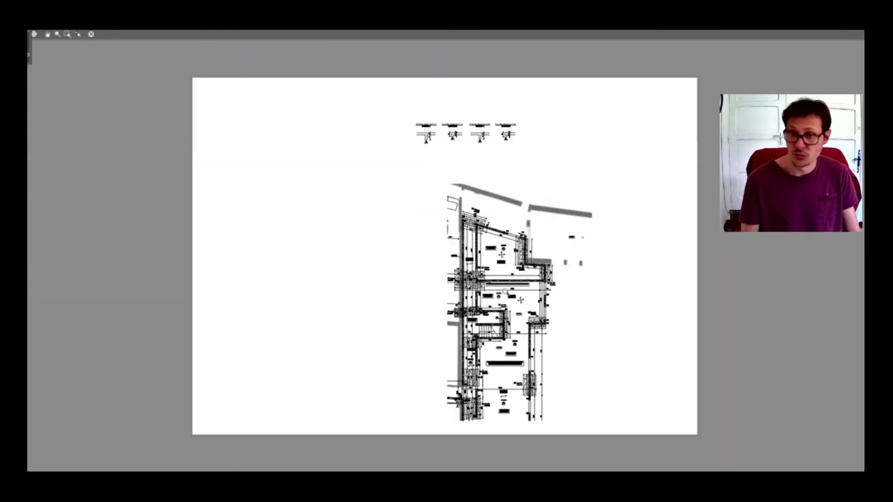
{"action": "scroll", "coordinate": [517, 154], "scroll_direction": "up", "scroll_amount": 6}
{"action": "scroll", "coordinate": [473, 199], "scroll_direction": "down", "scroll_amount": 3}
{"action": "scroll", "coordinate": [429, 68], "scroll_direction": "up", "scroll_amount": 2}
{"action": "scroll", "coordinate": [451, 119], "scroll_direction": "down", "scroll_amount": 5}
{"action": "scroll", "coordinate": [466, 257], "scroll_direction": "up", "scroll_amount": 5}
{"action": "key", "text": "Escape"}
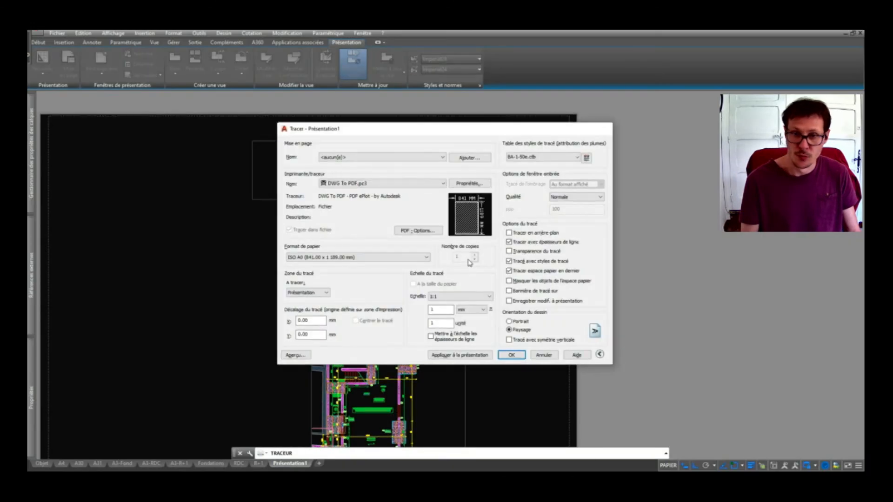
{"action": "key", "text": "Escape"}
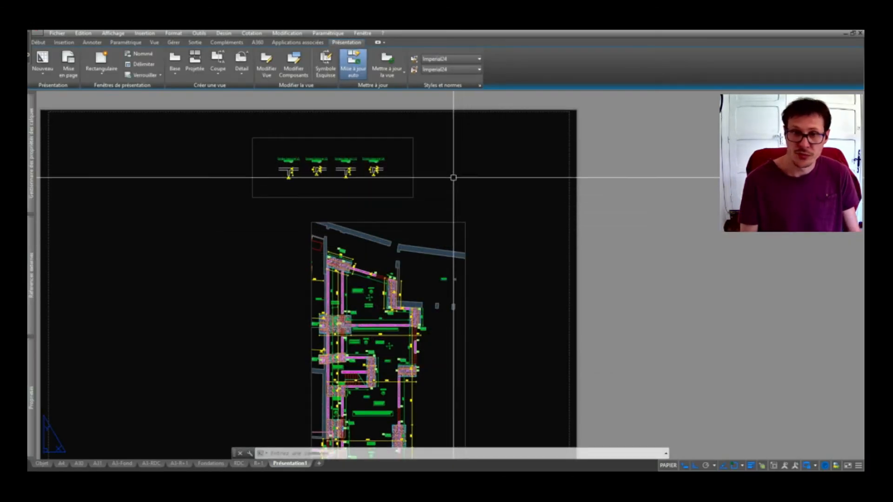
- Select both viewports and change their scale together, first to 1:100 and finally to 1:75
{"action": "key", "text": "ctrl+a"}
{"action": "left_click", "coordinate": [787, 466]}
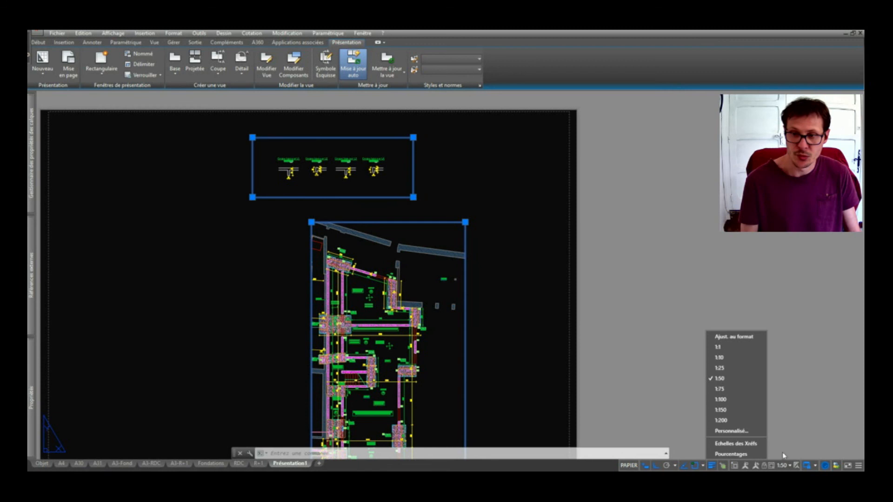
{"action": "left_click", "coordinate": [720, 399]}
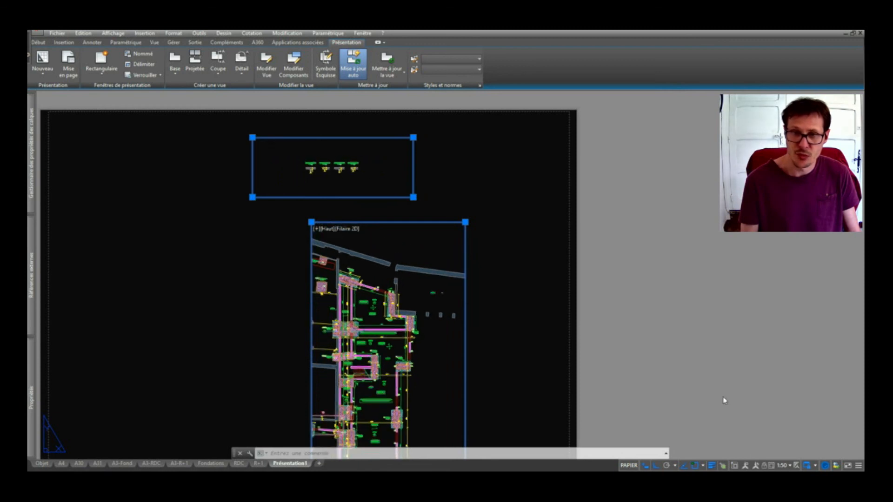
{"action": "left_click", "coordinate": [785, 465]}
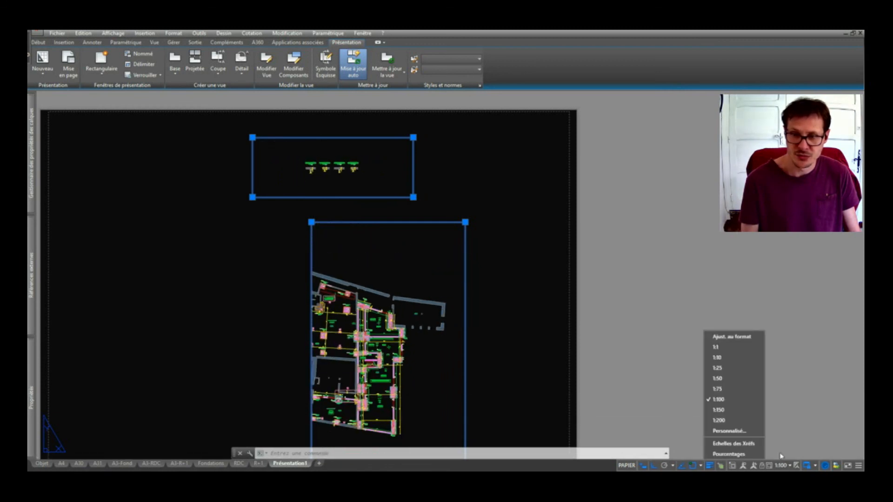
{"action": "left_click", "coordinate": [734, 389]}
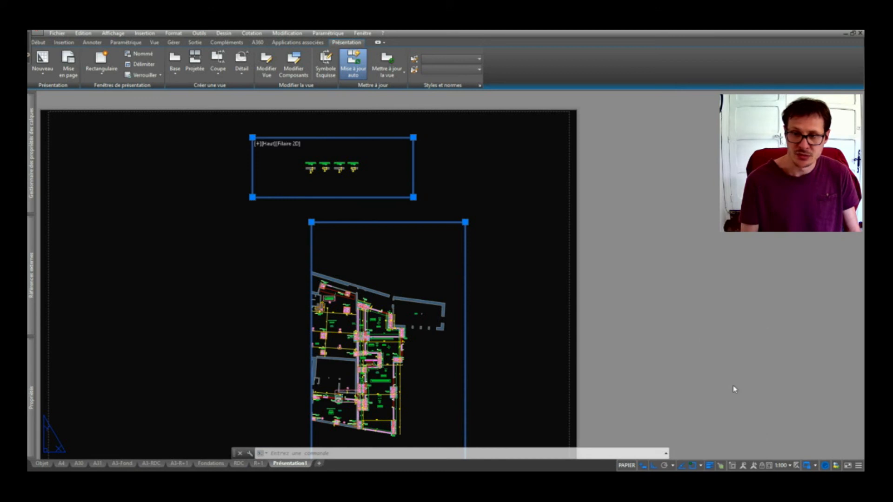